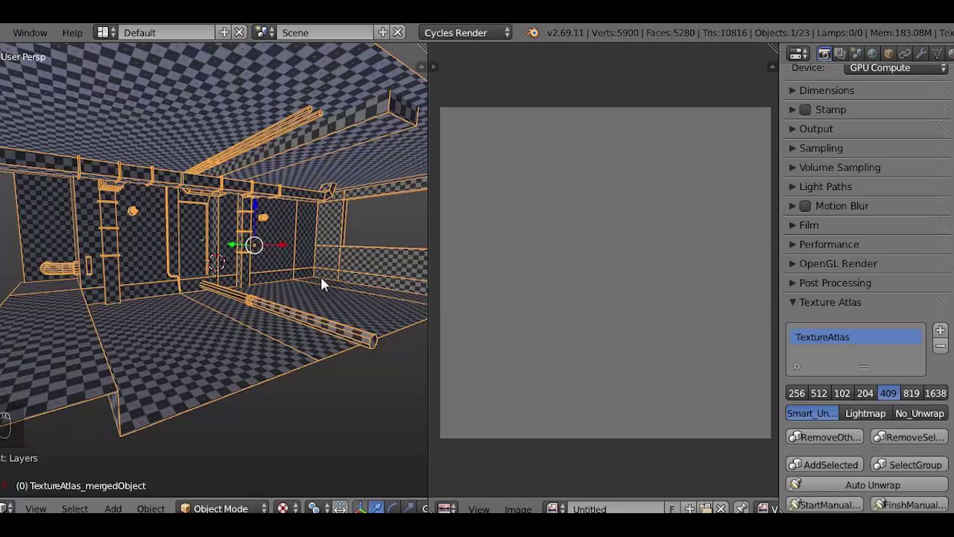
Step: Reveal the layer holding the cameras in solid shading and look through Camera.001 as the active camera
{"action": "key", "text": "alt+z"}
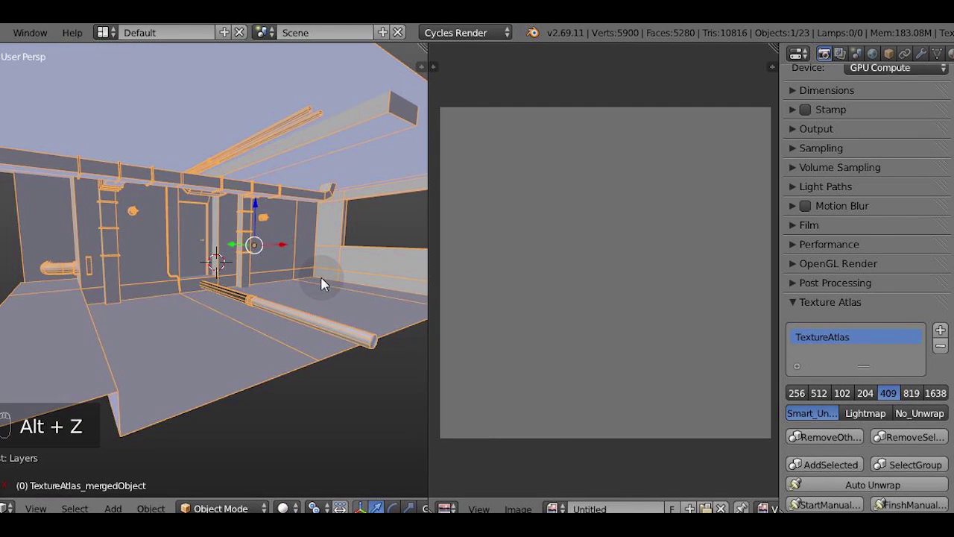
{"action": "scroll", "coordinate": [322, 283], "scroll_direction": "down", "scroll_amount": 3}
{"action": "key", "text": "shift+9"}
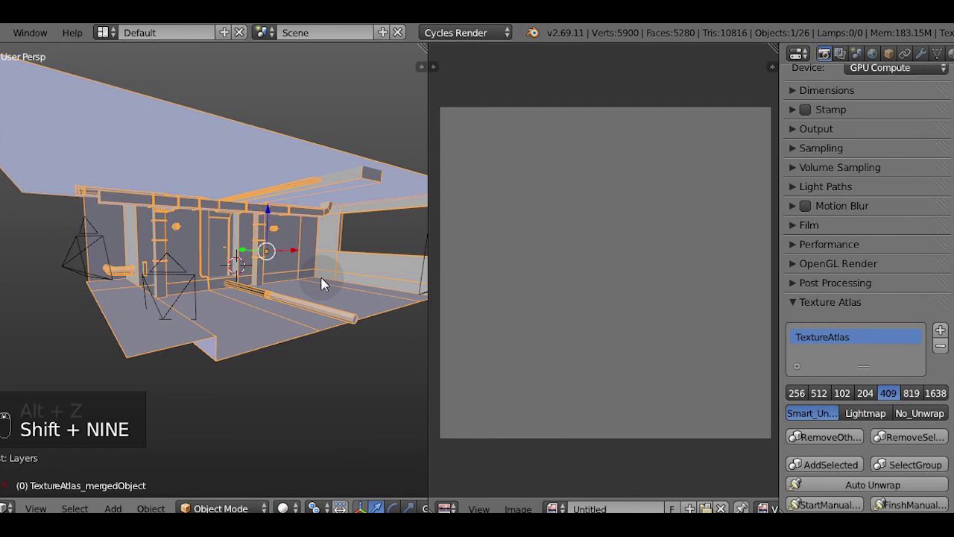
{"action": "right_click", "coordinate": [339, 253]}
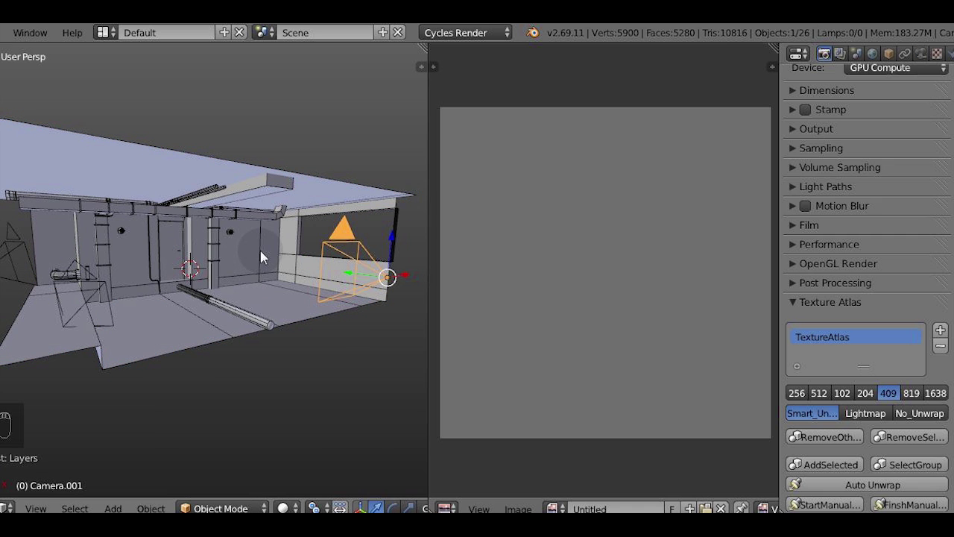
{"action": "key", "text": "ctrl+KP_0"}
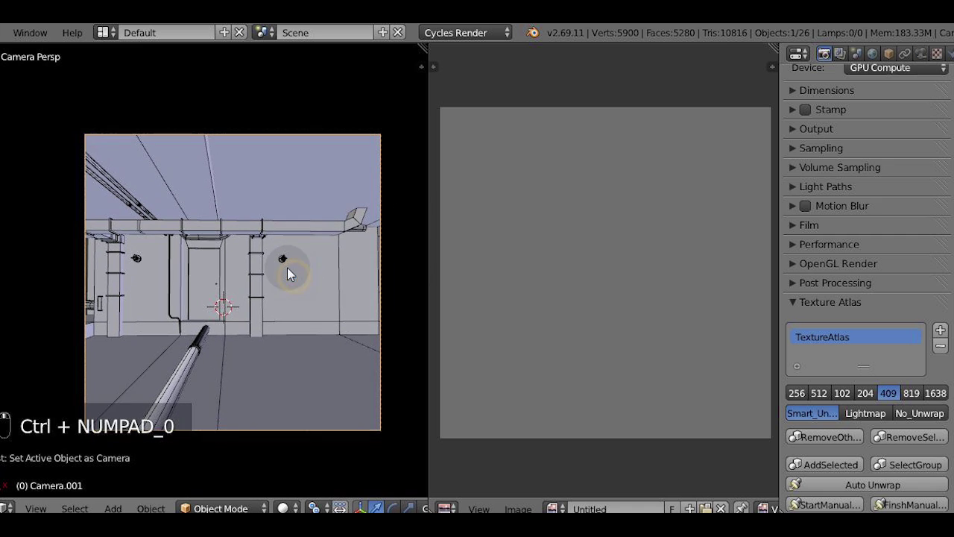
{"action": "scroll", "coordinate": [290, 278], "scroll_direction": "up", "scroll_amount": 1}
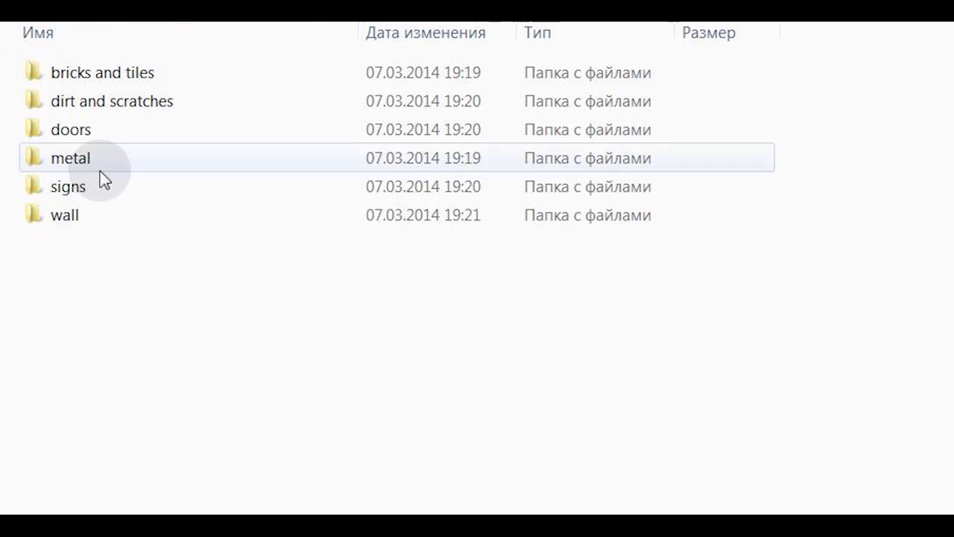
Step: Switch to the file explorer and browse the texture folders, viewing the broken_blotchy_wall_4594 photo from the wall folder
{"action": "left_click", "coordinate": [96, 214]}
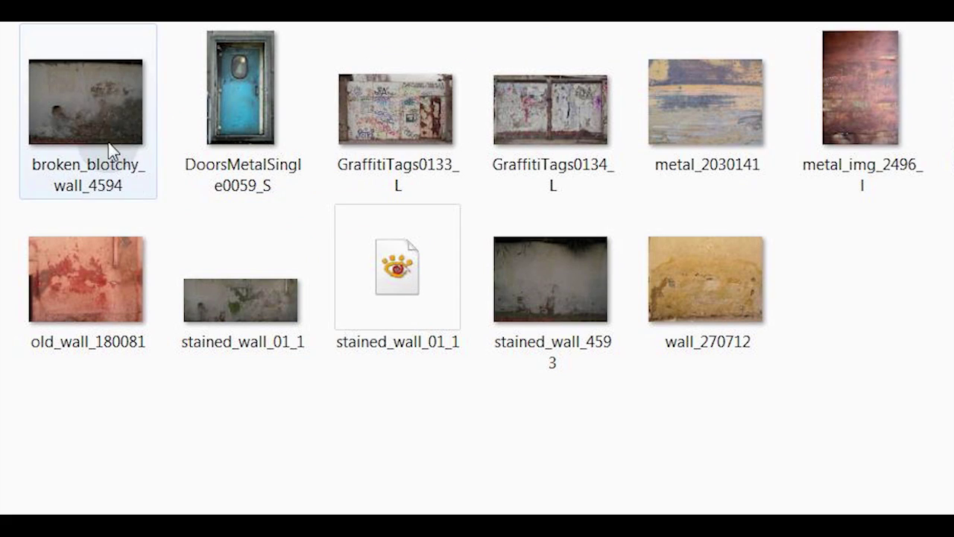
{"action": "left_click", "coordinate": [119, 134]}
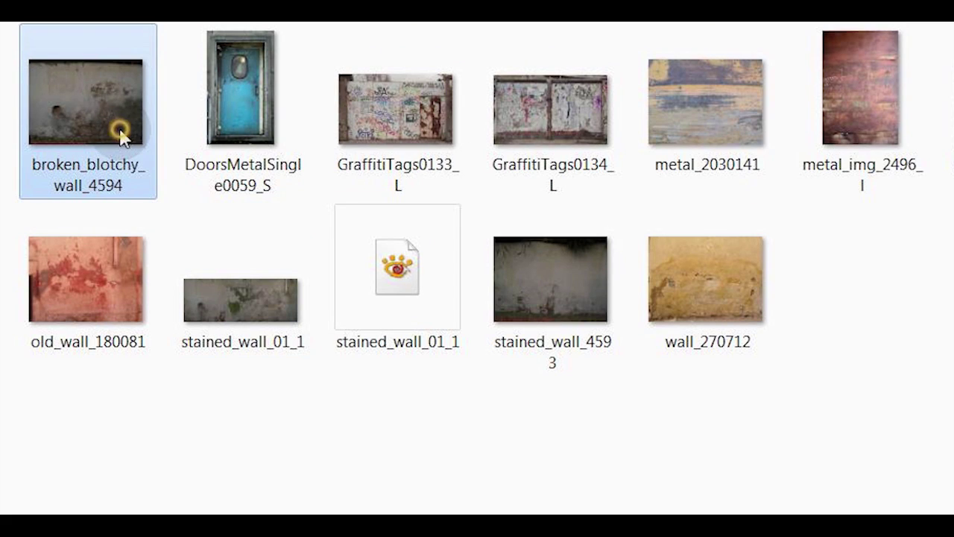
{"action": "double_click", "coordinate": [120, 130]}
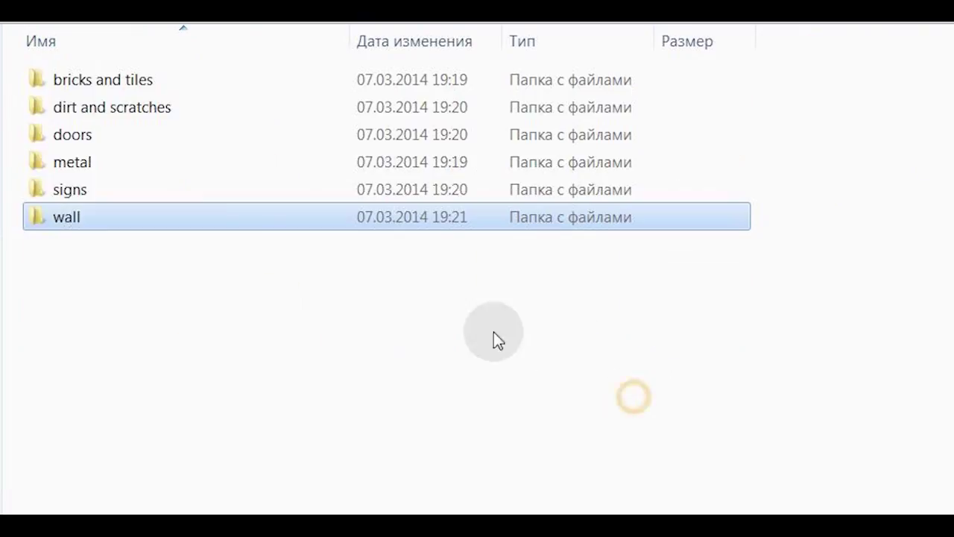
{"action": "key", "text": "BackSpace"}
{"action": "double_click", "coordinate": [141, 150]}
{"action": "double_click", "coordinate": [712, 73]}
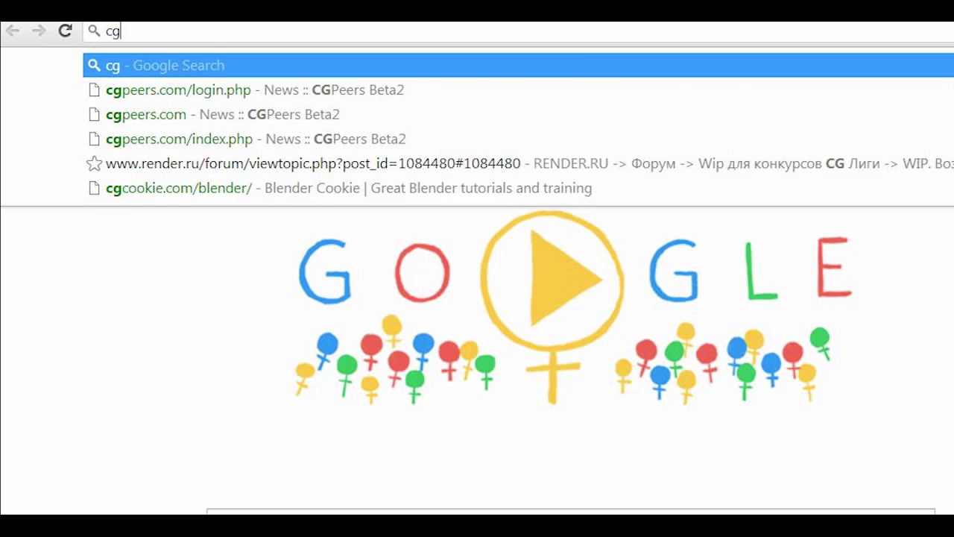
Step: Switch to the web browser, look through the texture categories on cgtextures.com and open imageafter.com
{"action": "type", "text": "textures.com"}
{"action": "key", "text": "Return"}
{"action": "scroll", "coordinate": [229, 320], "scroll_direction": "down", "scroll_amount": 4}
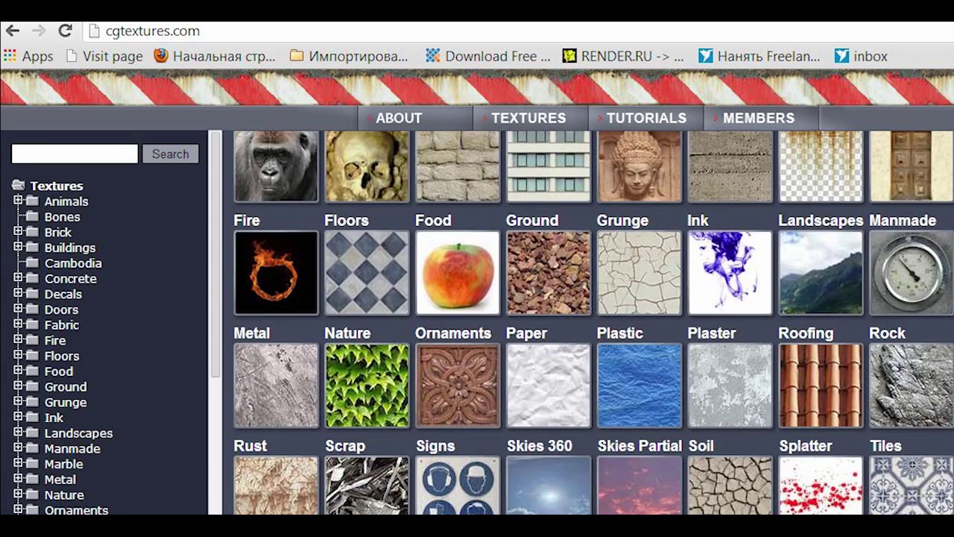
{"action": "left_click", "coordinate": [448, 34]}
{"action": "type", "text": "imageaf"}
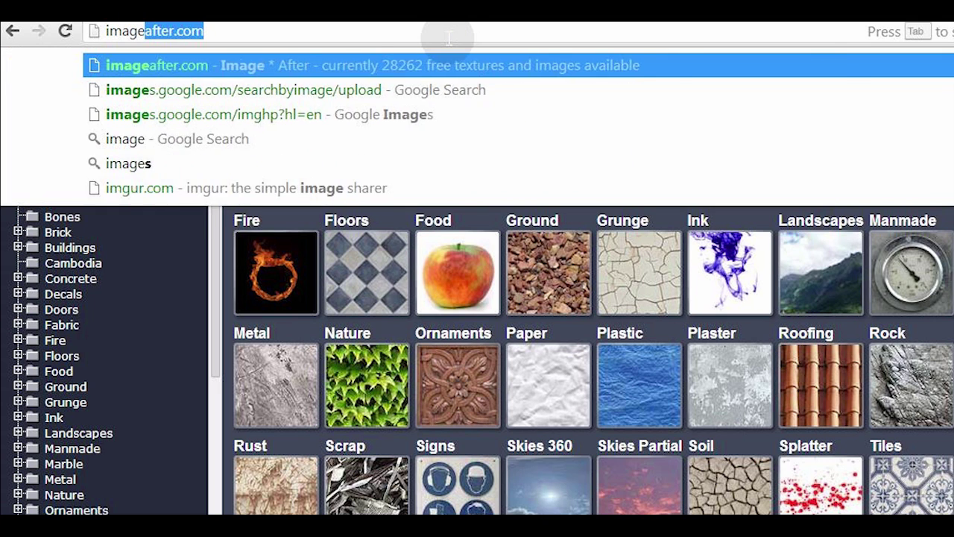
{"action": "key", "text": "Return"}
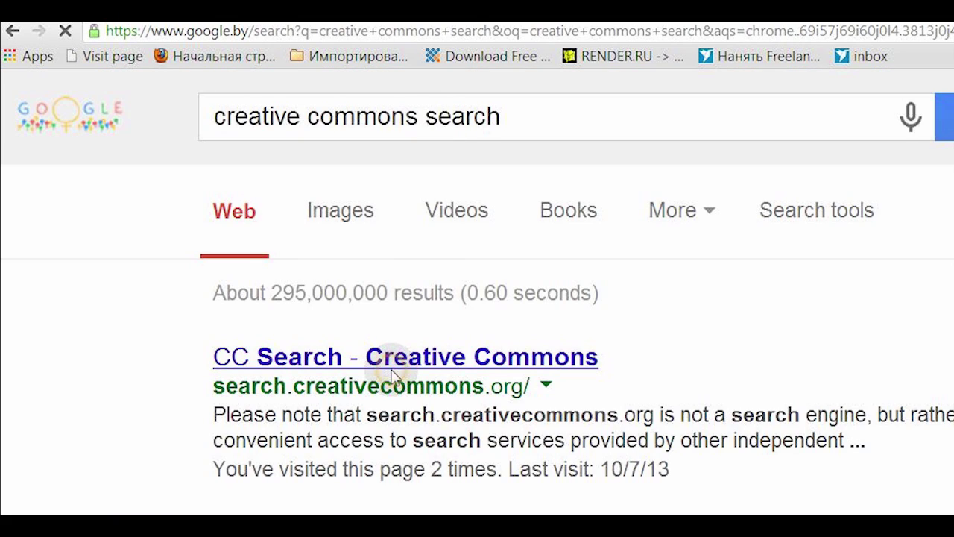
Step: Open the Creative Commons search site from the search results and start entering a query
{"action": "left_click", "coordinate": [390, 355]}
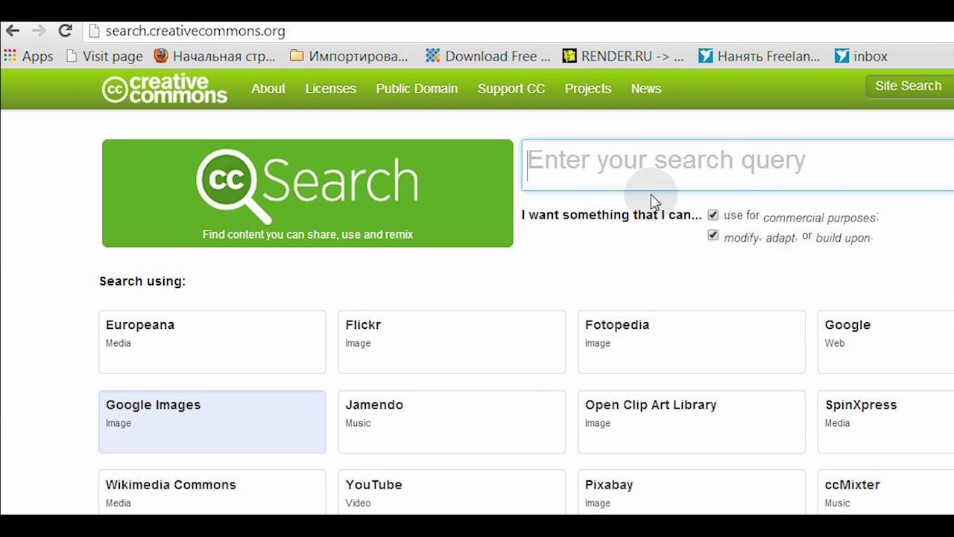
{"action": "left_click", "coordinate": [713, 159]}
{"action": "type", "text": "m"}
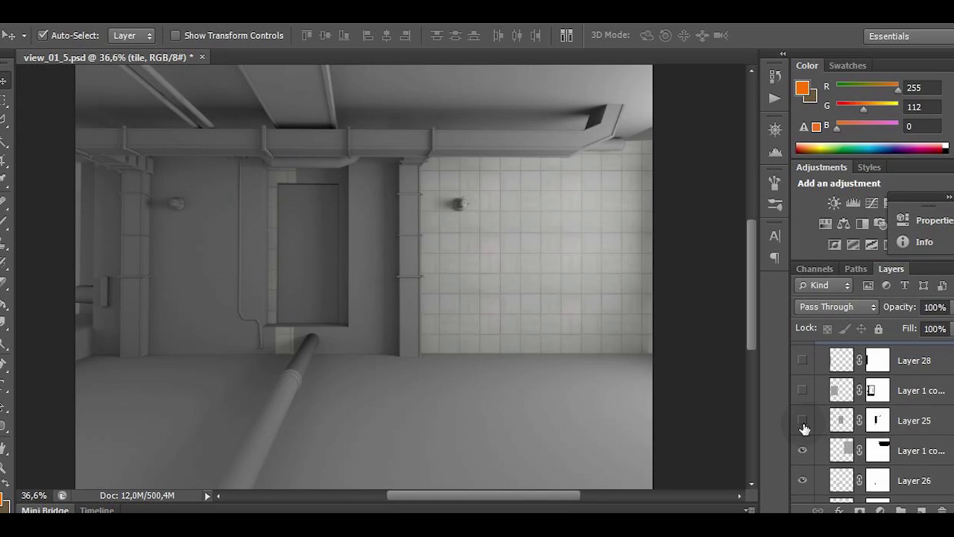
Step: Switch to Photoshop and make the remaining wall tile layers of the tile group visible
{"action": "left_click", "coordinate": [803, 409]}
{"action": "left_click", "coordinate": [803, 379]}
{"action": "scroll", "coordinate": [803, 380], "scroll_direction": "up", "scroll_amount": 3}
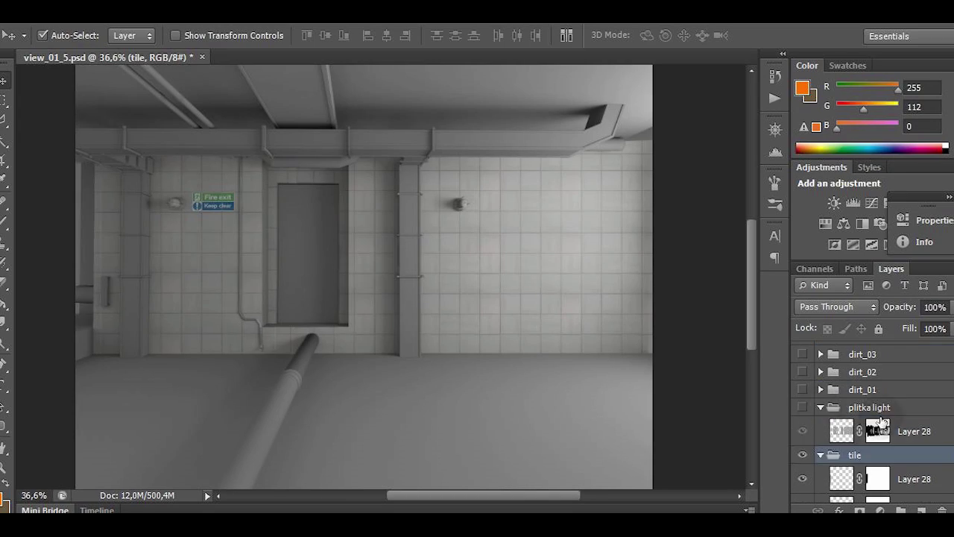
Step: Show the dirt_01 group and turn on Layer 8 copy and Layer 8 copy 2, checking the original dirt layer first
{"action": "left_click", "coordinate": [820, 390]}
{"action": "scroll", "coordinate": [826, 420], "scroll_direction": "up", "scroll_amount": 3}
{"action": "left_click", "coordinate": [803, 354]}
{"action": "left_click", "coordinate": [803, 438]}
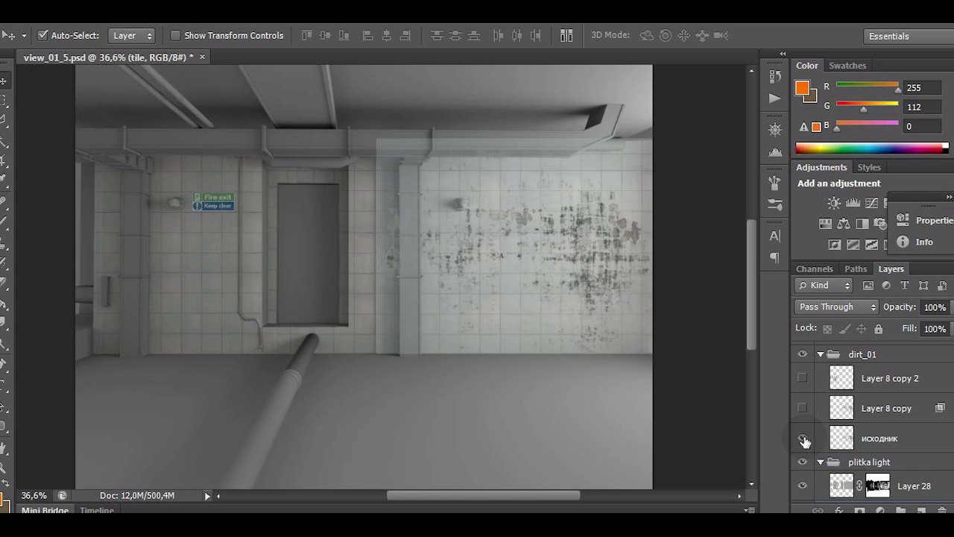
{"action": "left_click", "coordinate": [803, 438]}
{"action": "left_click", "coordinate": [803, 409]}
{"action": "left_click", "coordinate": [803, 381]}
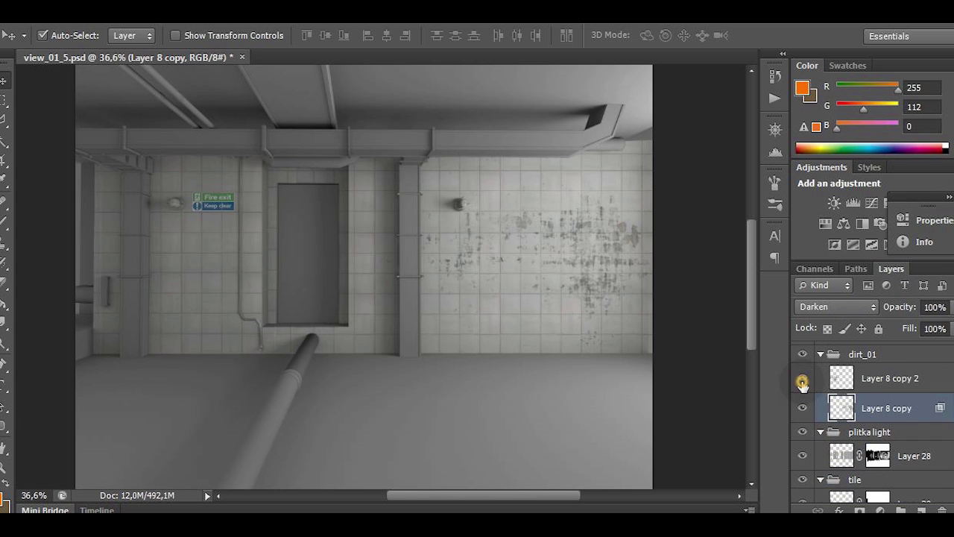
Step: Expand the dirt_02 group and make its dirt streak layer over the door visible
{"action": "scroll", "coordinate": [804, 381], "scroll_direction": "up", "scroll_amount": 3}
{"action": "left_click", "coordinate": [820, 391]}
{"action": "left_click", "coordinate": [803, 415]}
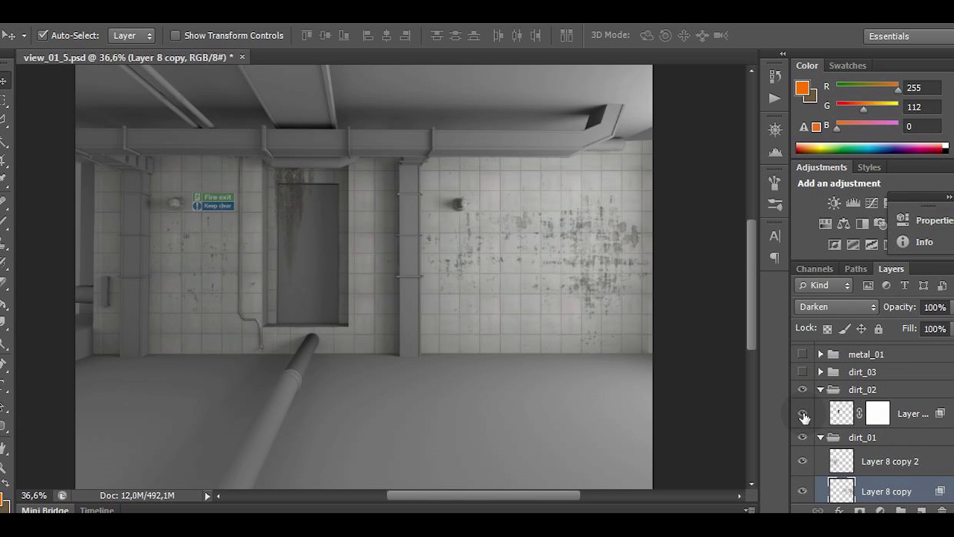
{"action": "left_click", "coordinate": [803, 414]}
{"action": "left_click", "coordinate": [803, 415]}
Step: Expand the dirt_03 group and make the group and its stain layer visible
{"action": "left_click", "coordinate": [821, 372]}
{"action": "left_click", "coordinate": [802, 375]}
{"action": "left_click", "coordinate": [803, 396]}
{"action": "scroll", "coordinate": [805, 393], "scroll_direction": "up", "scroll_amount": 1}
Step: Show the metal_01 group and turn on its metal layers covering the ventilation duct and columns
{"action": "left_click", "coordinate": [820, 372]}
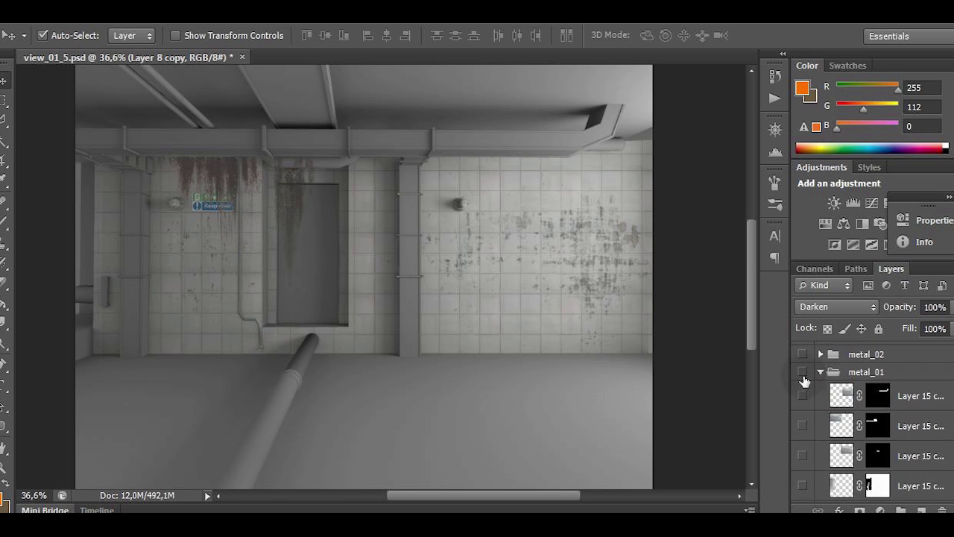
{"action": "left_click", "coordinate": [803, 375]}
{"action": "scroll", "coordinate": [804, 388], "scroll_direction": "down", "scroll_amount": 3}
{"action": "left_click", "coordinate": [803, 462]}
{"action": "left_click", "coordinate": [803, 433]}
{"action": "left_click", "coordinate": [803, 374]}
{"action": "scroll", "coordinate": [804, 377], "scroll_direction": "up", "scroll_amount": 1}
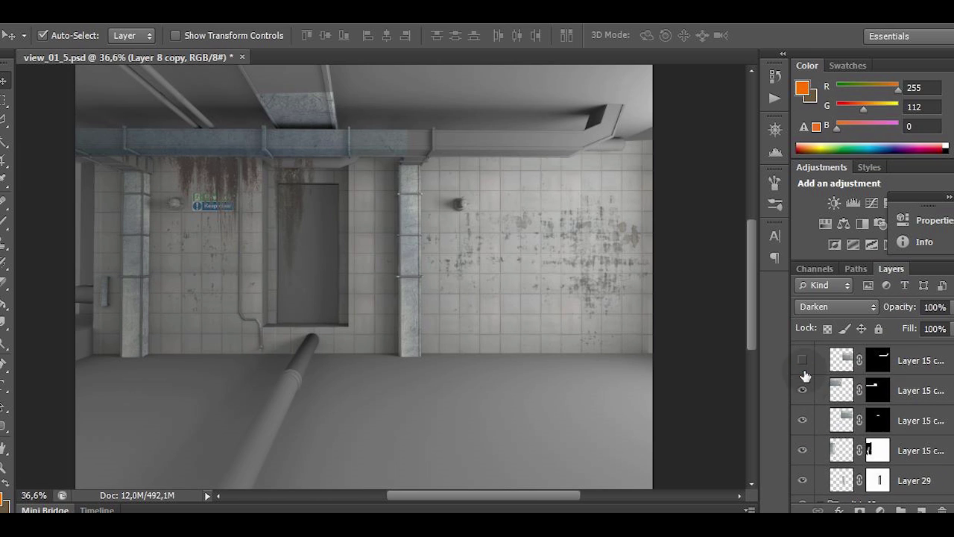
{"action": "left_click", "coordinate": [802, 367]}
Step: Expand the metal_02 group and turn on its rusty metal layers on the two columns
{"action": "scroll", "coordinate": [804, 373], "scroll_direction": "up", "scroll_amount": 3}
{"action": "left_click", "coordinate": [820, 372]}
{"action": "scroll", "coordinate": [805, 388], "scroll_direction": "down", "scroll_amount": 4}
{"action": "left_click", "coordinate": [803, 415]}
{"action": "left_click", "coordinate": [803, 384]}
{"action": "scroll", "coordinate": [804, 413], "scroll_direction": "up", "scroll_amount": 3}
{"action": "left_click", "coordinate": [803, 403]}
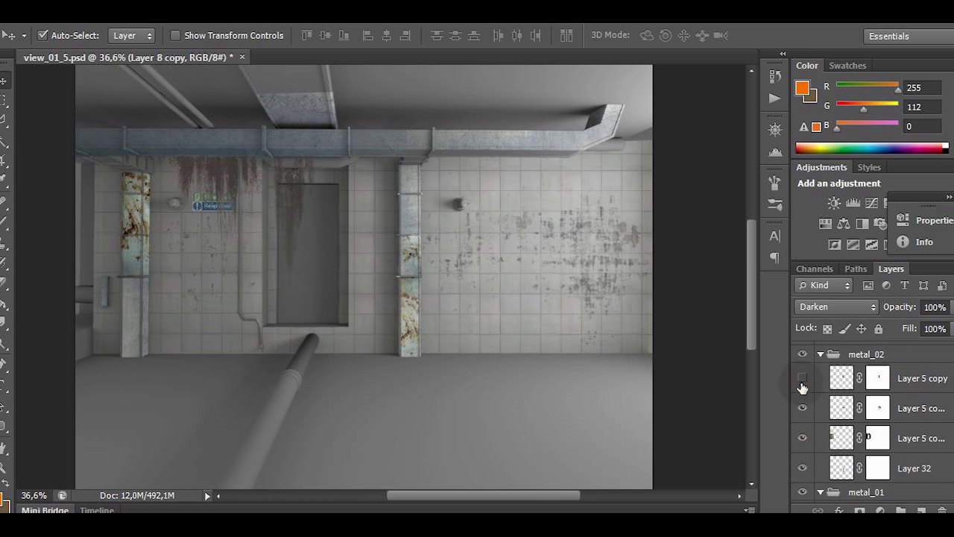
{"action": "left_click", "coordinate": [802, 378]}
Step: Collapse metal_02 and make the metal_03 group and its layers visible
{"action": "left_click", "coordinate": [820, 390]}
{"action": "left_click", "coordinate": [820, 372]}
{"action": "left_click", "coordinate": [803, 372]}
{"action": "left_click", "coordinate": [803, 425]}
{"action": "left_click", "coordinate": [803, 396]}
{"action": "left_click", "coordinate": [820, 372]}
Step: Make the metal_04 and metal_05 groups and their layers visible, collapsing each one when done
{"action": "left_click", "coordinate": [820, 354]}
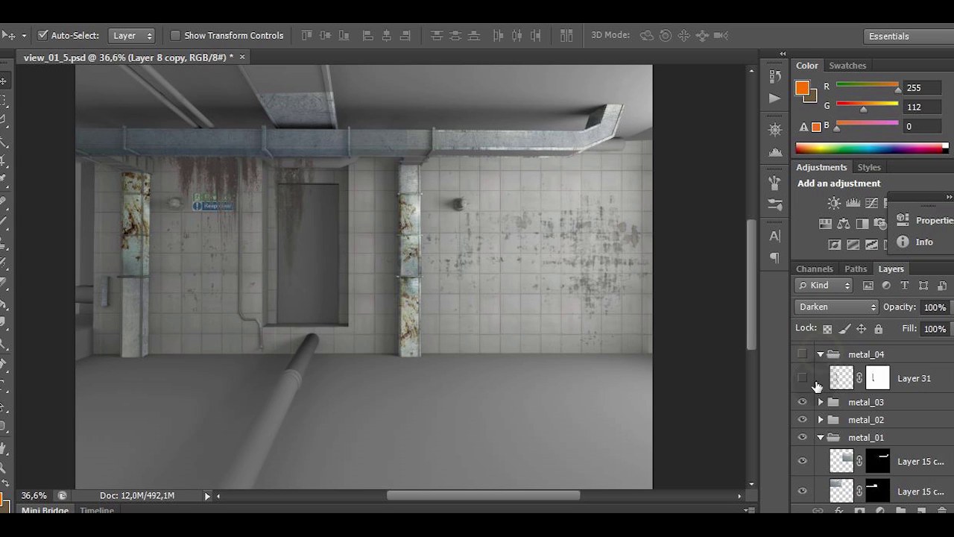
{"action": "left_click", "coordinate": [820, 354]}
{"action": "scroll", "coordinate": [820, 373], "scroll_direction": "up", "scroll_amount": 2}
{"action": "left_click", "coordinate": [820, 372]}
{"action": "left_click", "coordinate": [802, 372]}
{"action": "left_click", "coordinate": [803, 396]}
{"action": "left_click", "coordinate": [820, 372]}
Step: Make the metal_06 duct texture and the metal_07 floor pipe layers visible
{"action": "left_click", "coordinate": [820, 354]}
{"action": "left_click", "coordinate": [803, 354]}
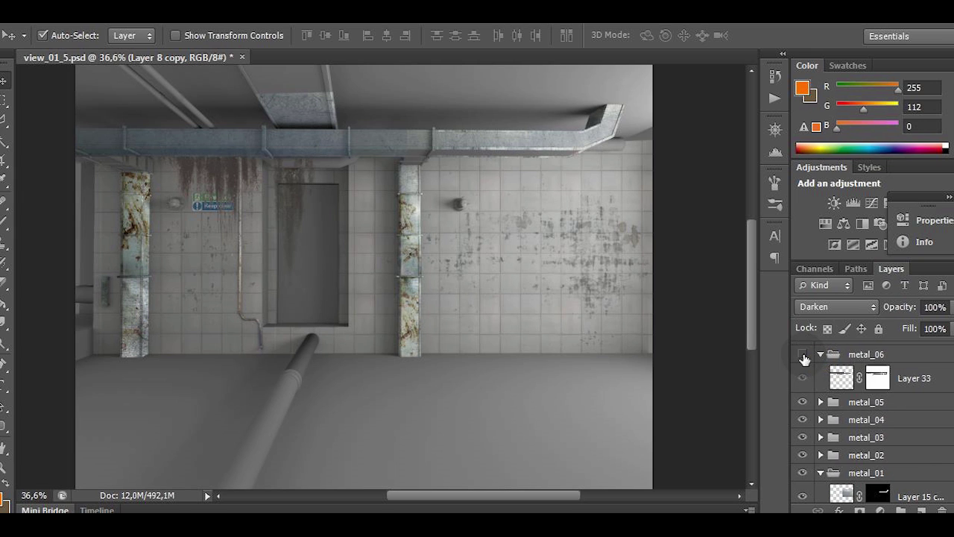
{"action": "left_click", "coordinate": [820, 372]}
{"action": "left_click", "coordinate": [803, 372]}
{"action": "left_click", "coordinate": [803, 425]}
{"action": "left_click", "coordinate": [803, 396]}
{"action": "left_click", "coordinate": [820, 372]}
Step: Expand the metal_08 group and turn on its pipe layers from Layer 40 up to Layer 35
{"action": "left_click", "coordinate": [820, 355]}
{"action": "scroll", "coordinate": [823, 391], "scroll_direction": "down", "scroll_amount": 2}
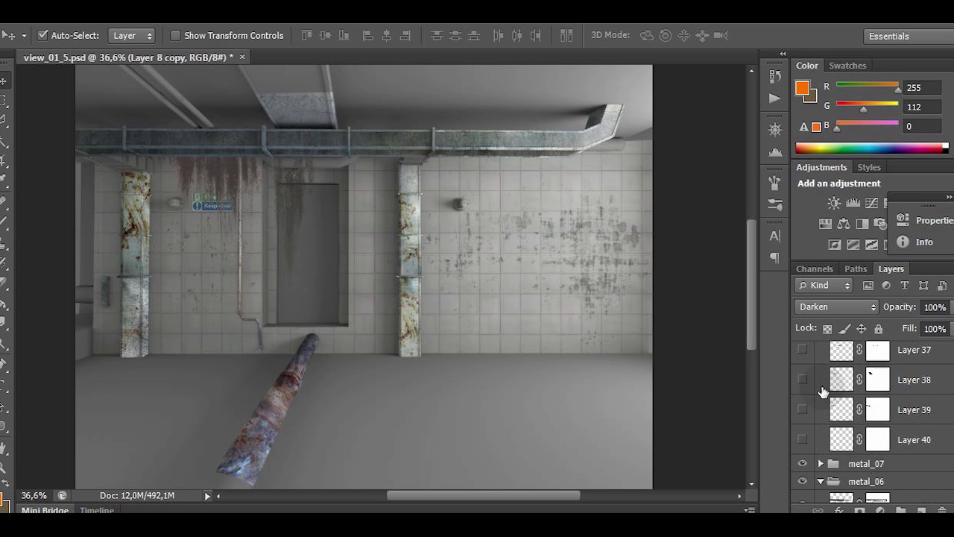
{"action": "left_click", "coordinate": [803, 410]}
{"action": "left_click", "coordinate": [803, 381]}
{"action": "scroll", "coordinate": [804, 379], "scroll_direction": "up", "scroll_amount": 1}
{"action": "left_click", "coordinate": [803, 367]}
{"action": "scroll", "coordinate": [811, 395], "scroll_direction": "up", "scroll_amount": 3}
{"action": "left_click", "coordinate": [804, 392]}
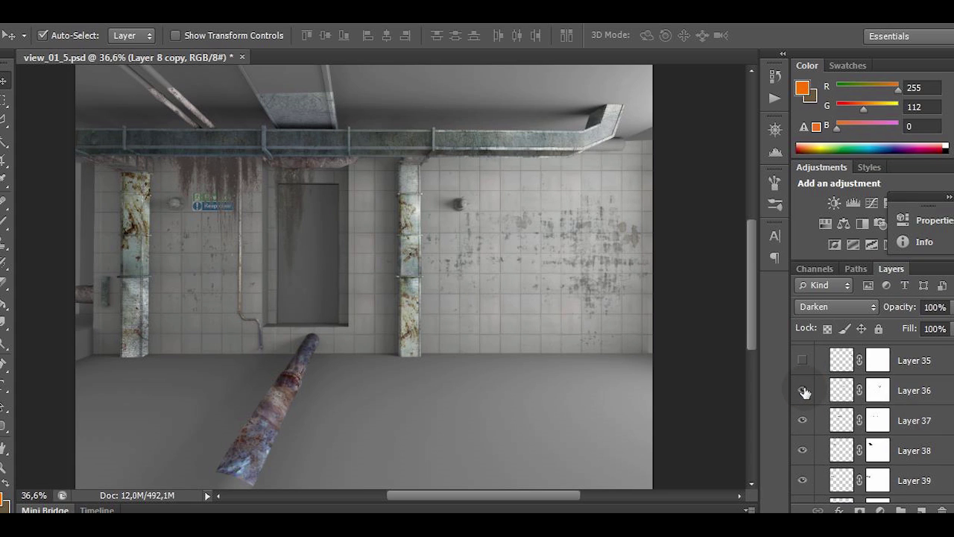
{"action": "scroll", "coordinate": [805, 389], "scroll_direction": "up", "scroll_amount": 1}
{"action": "left_click", "coordinate": [804, 381]}
{"action": "scroll", "coordinate": [805, 385], "scroll_direction": "up", "scroll_amount": 2}
Step: Collapse metal_08 and make the door group and all its layers visible
{"action": "left_click", "coordinate": [820, 390]}
{"action": "left_click", "coordinate": [820, 372]}
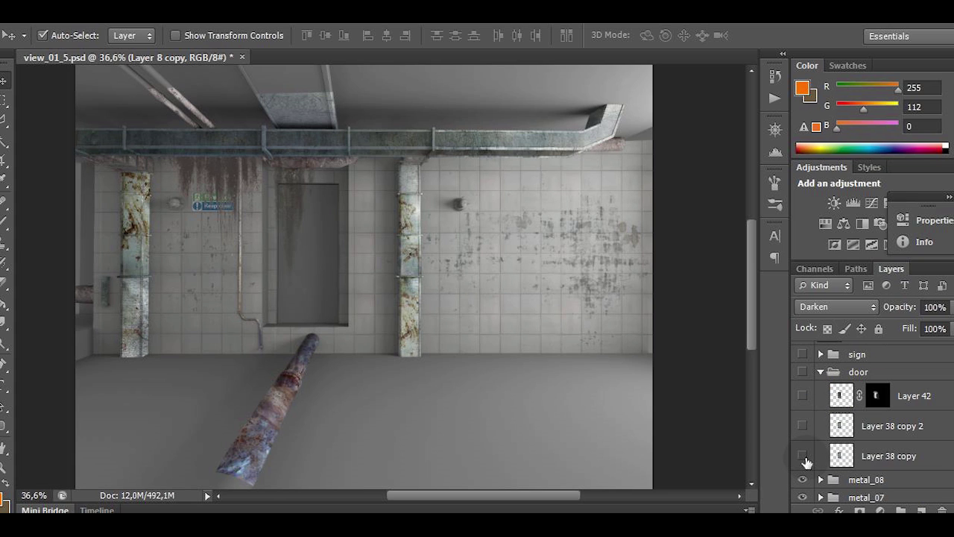
{"action": "left_click_drag", "start_coordinate": [803, 455], "coordinate": [803, 354]}
{"action": "left_click", "coordinate": [820, 372]}
Step: Make the sign, vent and exit elements on the wall visible
{"action": "left_click", "coordinate": [820, 354]}
{"action": "scroll", "coordinate": [813, 377], "scroll_direction": "up", "scroll_amount": 1}
{"action": "left_click", "coordinate": [820, 390]}
{"action": "left_click", "coordinate": [803, 365]}
{"action": "scroll", "coordinate": [809, 372], "scroll_direction": "up", "scroll_amount": 1}
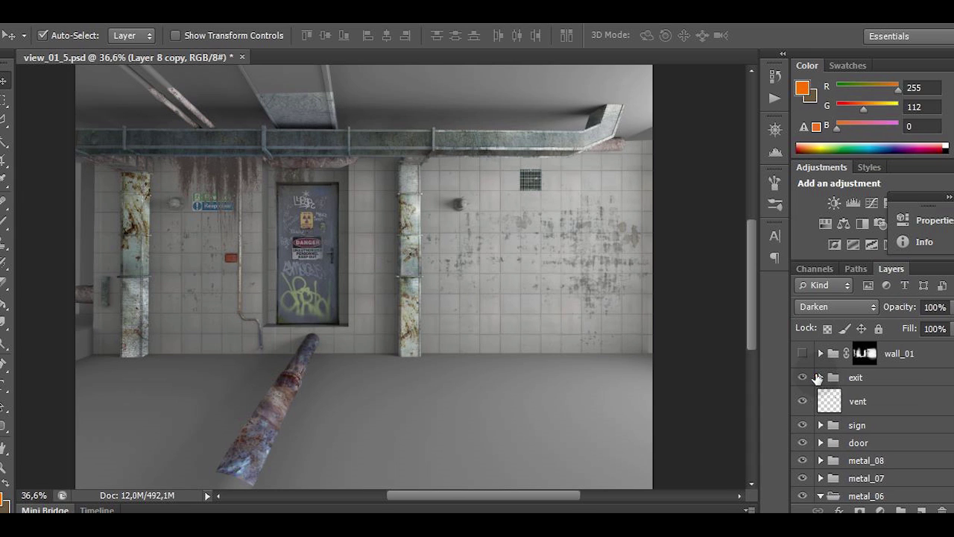
{"action": "left_click", "coordinate": [820, 377]}
Step: Show the wall_01 group and turn on Layer 43 and both graffiti layers
{"action": "left_click", "coordinate": [820, 353]}
{"action": "left_click", "coordinate": [802, 354]}
{"action": "left_click", "coordinate": [801, 443]}
{"action": "left_click", "coordinate": [803, 413]}
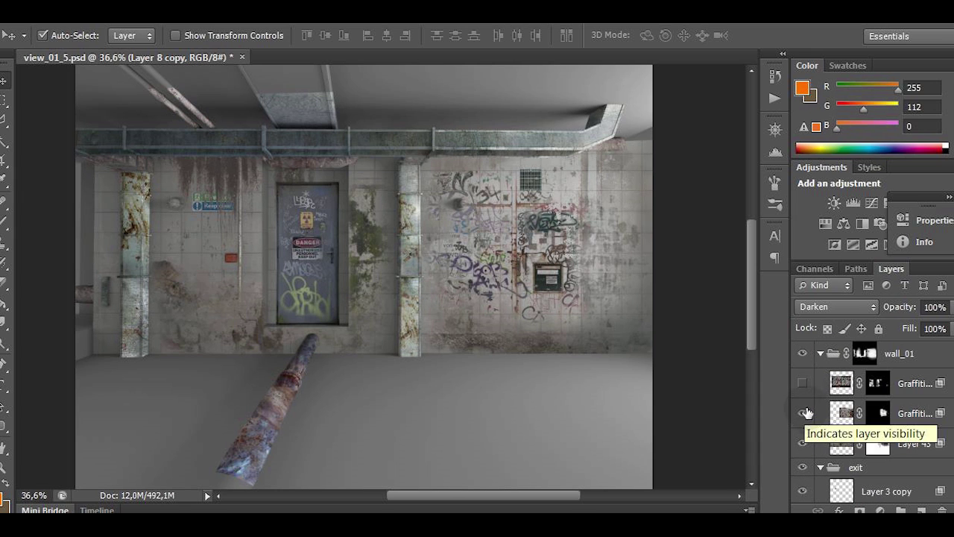
{"action": "left_click", "coordinate": [802, 383]}
{"action": "scroll", "coordinate": [827, 418], "scroll_direction": "up", "scroll_amount": 1}
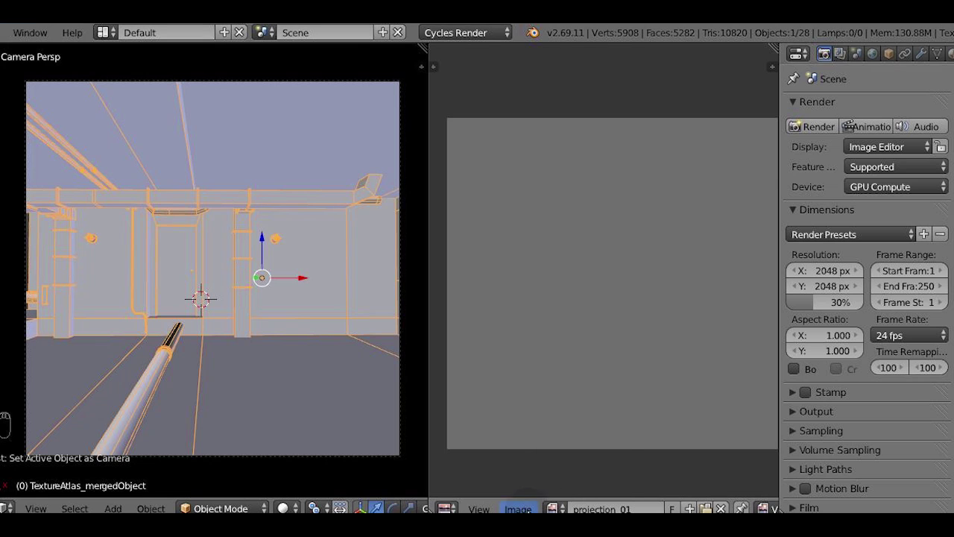
Step: Switch to Blender and load view_cam1_01.png from the textures folder into the image editor
{"action": "left_click", "coordinate": [512, 508]}
{"action": "left_click", "coordinate": [548, 471]}
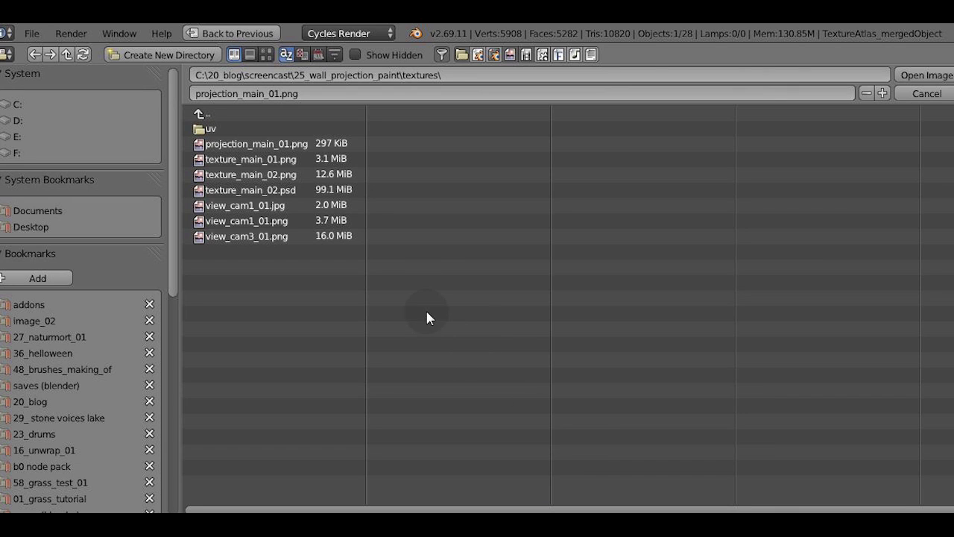
{"action": "left_click", "coordinate": [304, 237]}
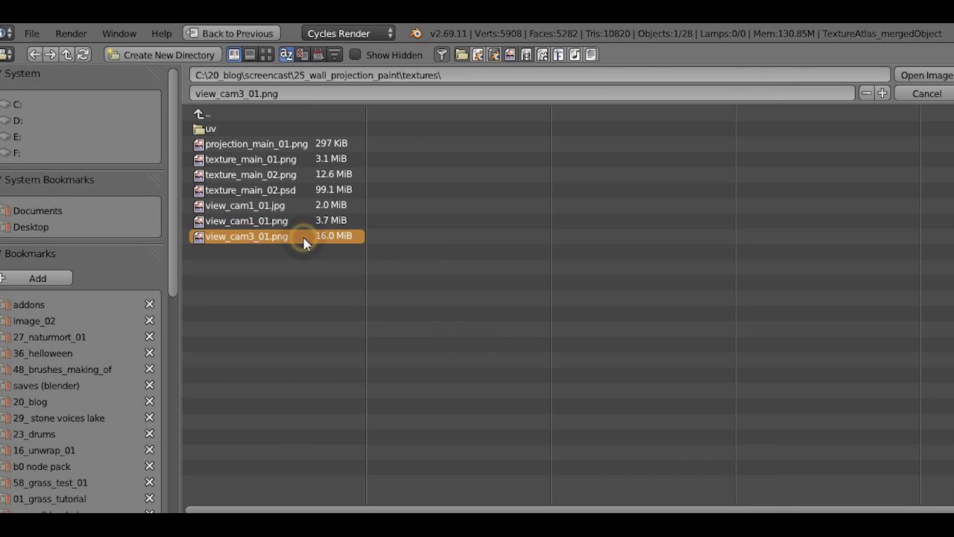
{"action": "double_click", "coordinate": [304, 237]}
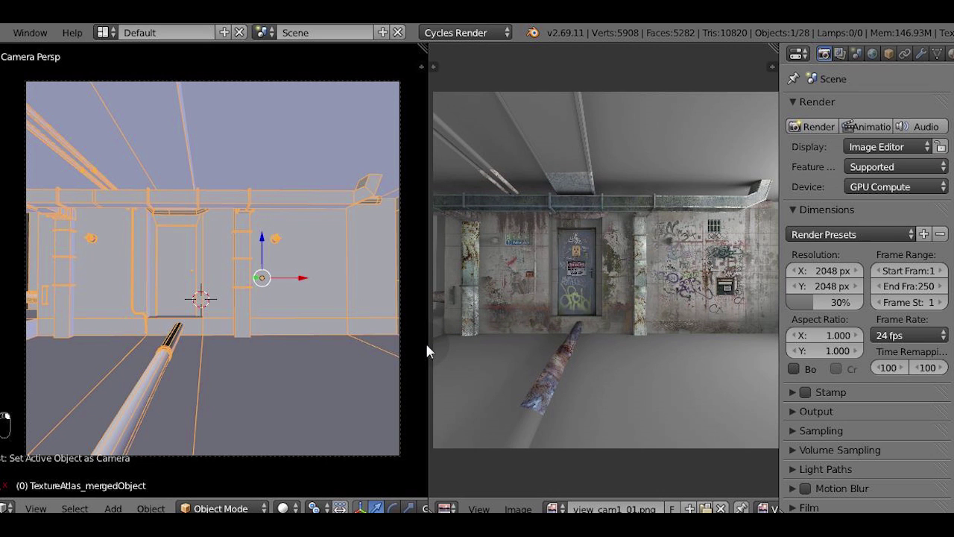
Step: Put TextureAtlas_mergedObject into Texture Paint mode and display the Overlay and Project Paint settings
{"action": "left_click", "coordinate": [192, 508]}
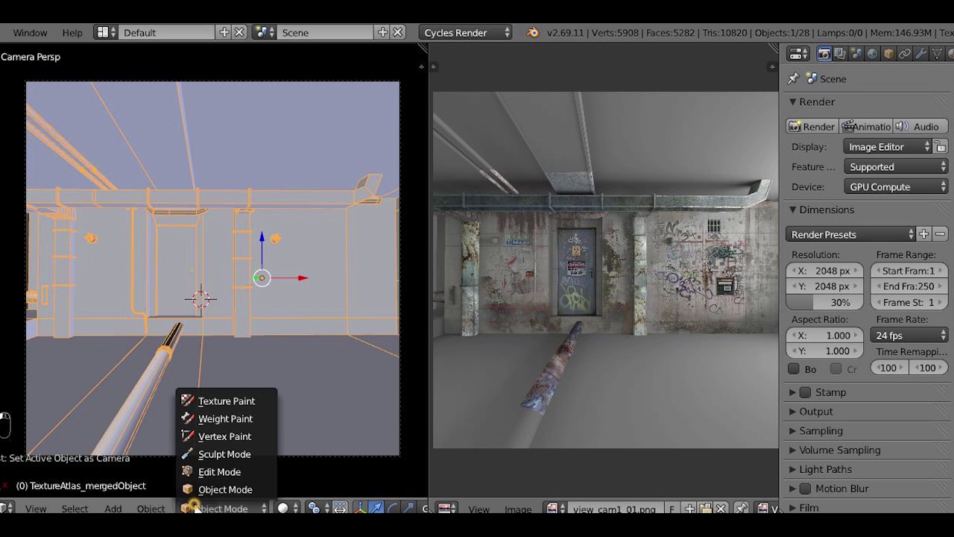
{"action": "left_click", "coordinate": [217, 402]}
{"action": "key", "text": "ctrl+z"}
{"action": "key", "text": "t"}
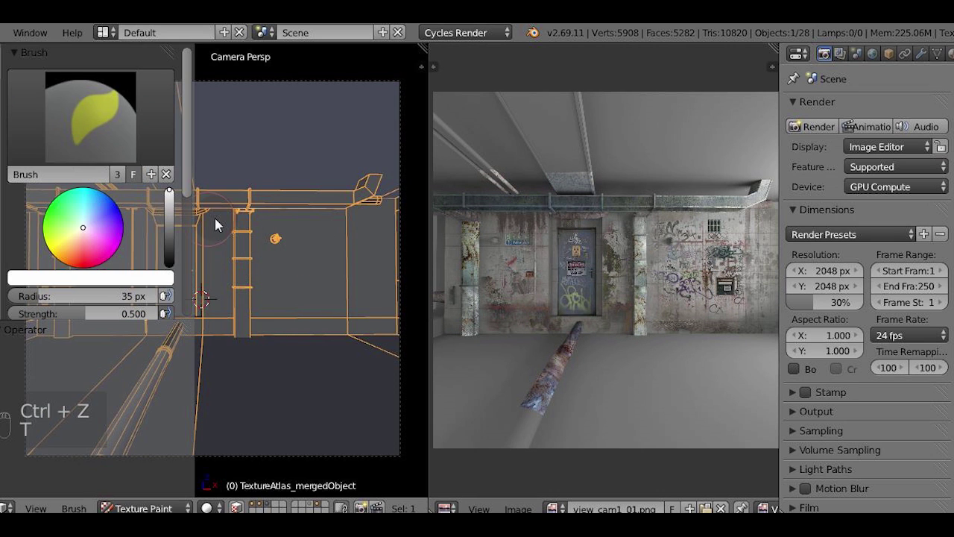
{"action": "left_click", "coordinate": [3, 118]}
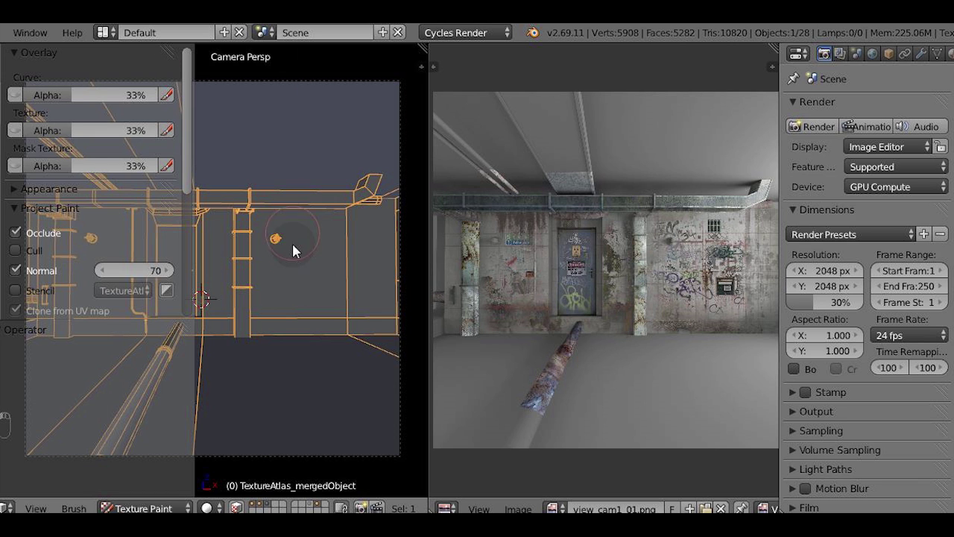
Step: Set the Project Paint normal angle to 40
{"action": "scroll", "coordinate": [293, 245], "scroll_direction": "down", "scroll_amount": 2}
{"action": "middle_click_drag", "start_coordinate": [262, 243], "coordinate": [362, 229], "text": "shift"}
{"action": "left_click_drag", "start_coordinate": [187, 136], "coordinate": [173, 182]}
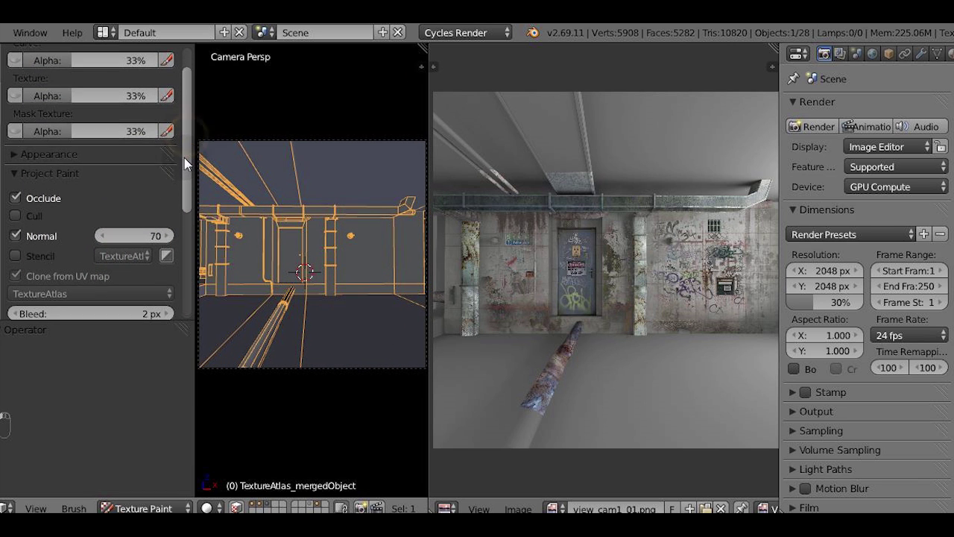
{"action": "left_click", "coordinate": [147, 188]}
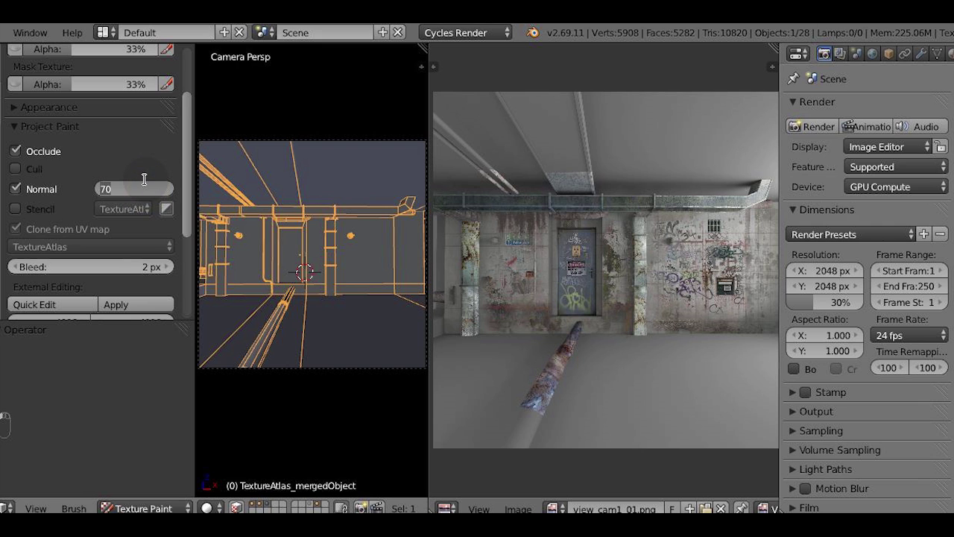
{"action": "key", "text": "Return"}
Step: Project the camera image view_cam1_01.png onto TextureAtlas_mergedObject and hide the tool shelf
{"action": "scroll", "coordinate": [186, 159], "scroll_direction": "down", "scroll_amount": 1}
{"action": "left_click_drag", "start_coordinate": [188, 158], "coordinate": [185, 213]}
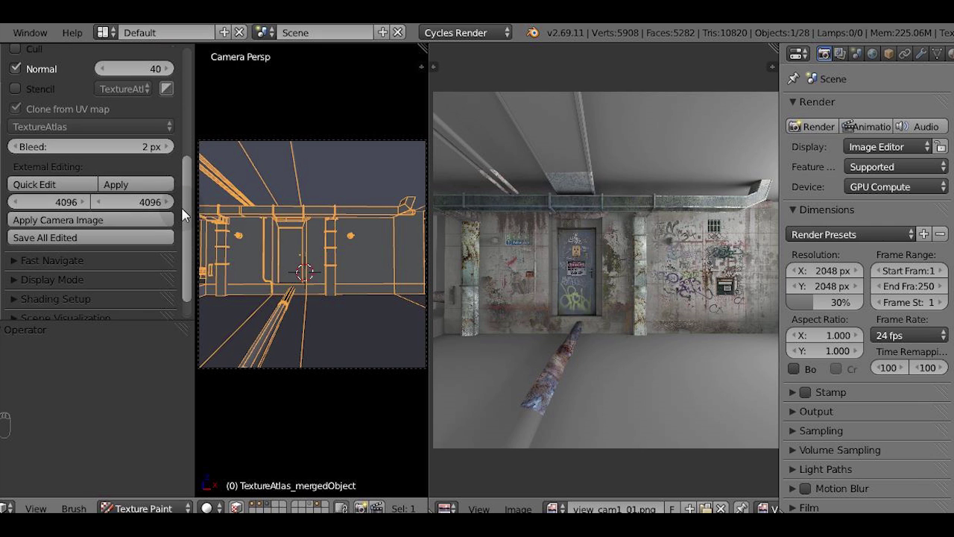
{"action": "left_click", "coordinate": [147, 221]}
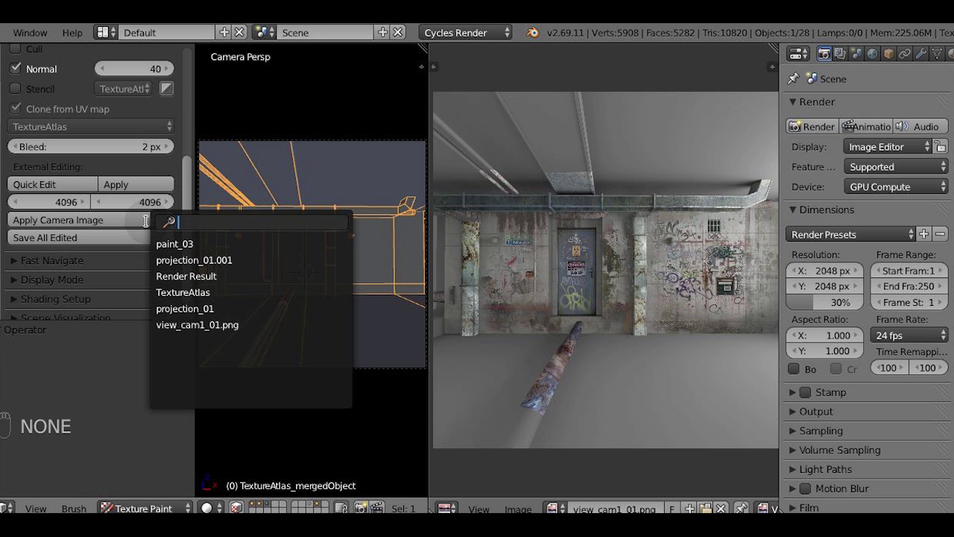
{"action": "left_click", "coordinate": [193, 326]}
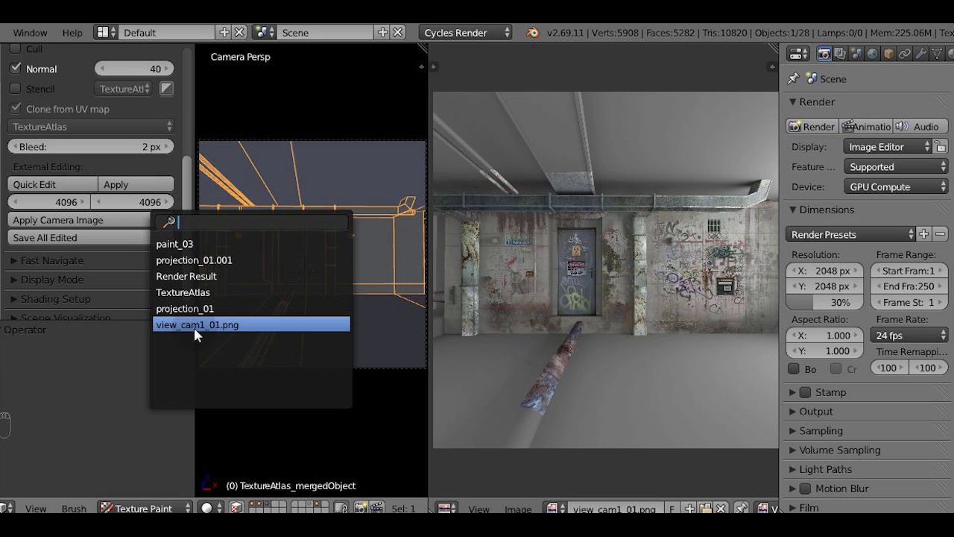
{"action": "key", "text": "t"}
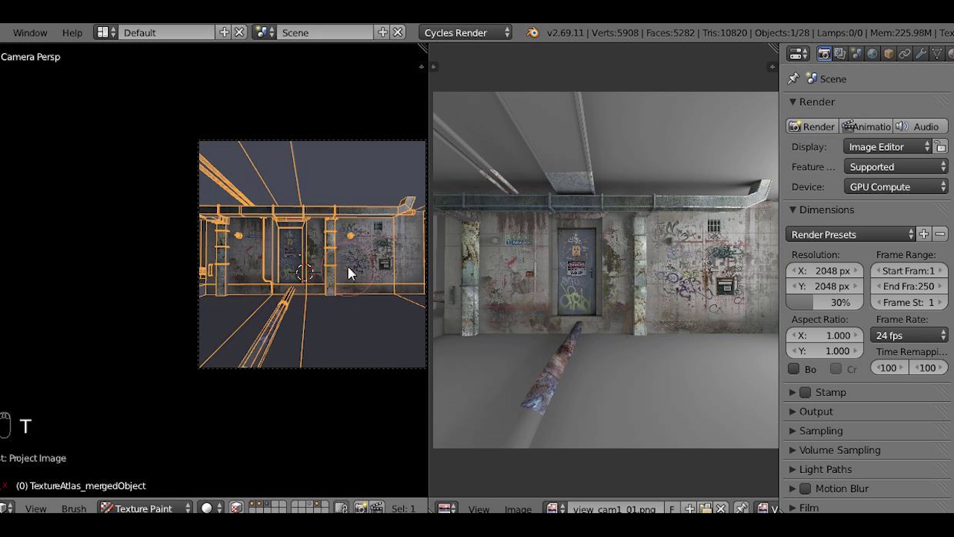
Step: Return to Object Mode and examine the projected texture around the door, floor pipe and pillars for unpainted areas
{"action": "scroll", "coordinate": [349, 267], "scroll_direction": "up", "scroll_amount": 2}
{"action": "middle_click_drag", "start_coordinate": [339, 263], "coordinate": [222, 275], "text": "shift"}
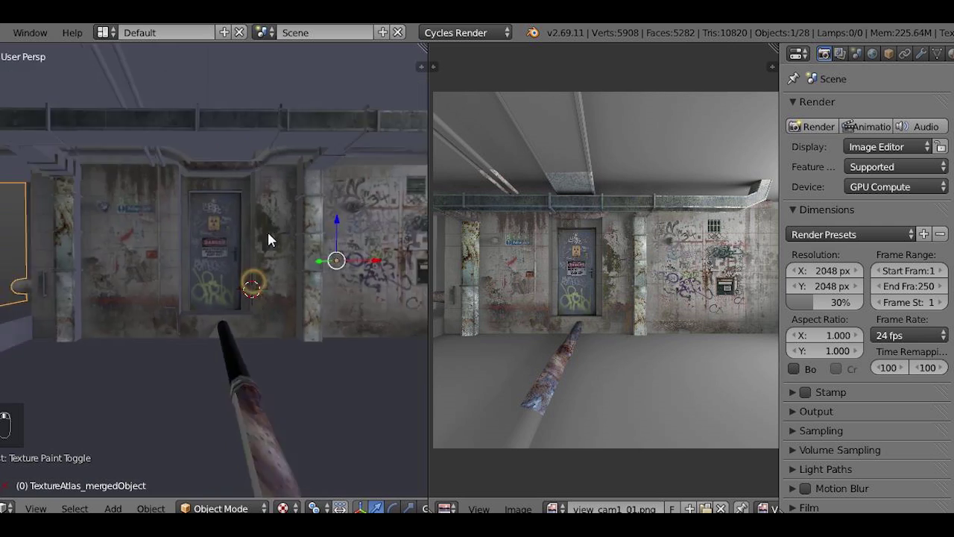
{"action": "scroll", "coordinate": [277, 201], "scroll_direction": "up", "scroll_amount": 3}
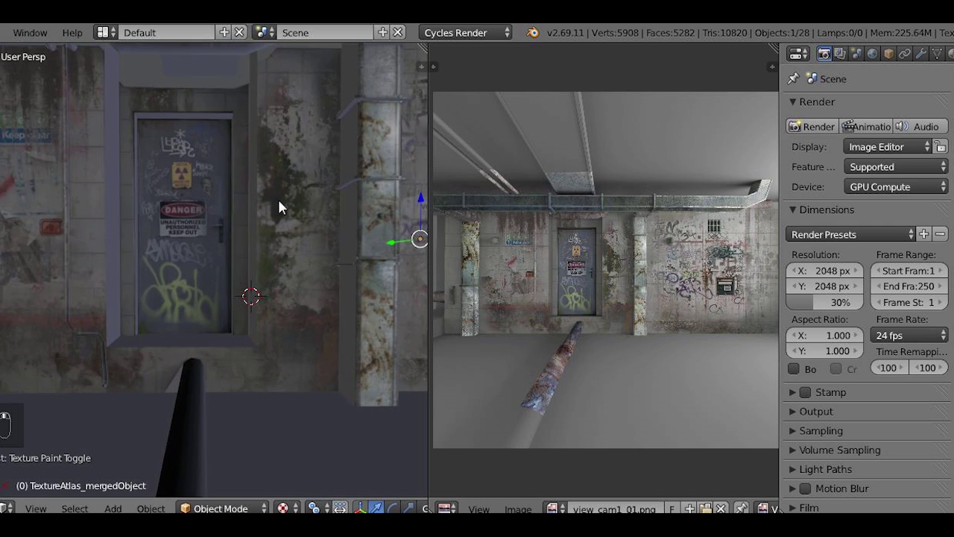
{"action": "middle_click_drag", "start_coordinate": [278, 202], "coordinate": [218, 191]}
{"action": "scroll", "coordinate": [143, 294], "scroll_direction": "up", "scroll_amount": 3}
{"action": "scroll", "coordinate": [219, 191], "scroll_direction": "up", "scroll_amount": 4}
{"action": "middle_click_drag", "start_coordinate": [148, 314], "coordinate": [304, 212]}
{"action": "scroll", "coordinate": [293, 307], "scroll_direction": "down", "scroll_amount": 3}
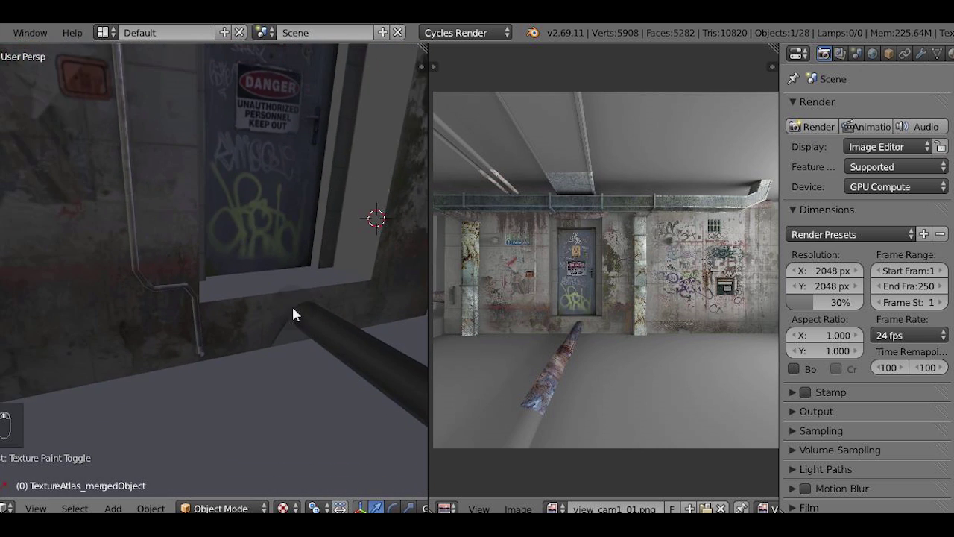
{"action": "scroll", "coordinate": [298, 328], "scroll_direction": "up", "scroll_amount": 4}
{"action": "middle_click_drag", "start_coordinate": [302, 333], "coordinate": [328, 216]}
{"action": "scroll", "coordinate": [328, 223], "scroll_direction": "up", "scroll_amount": 2}
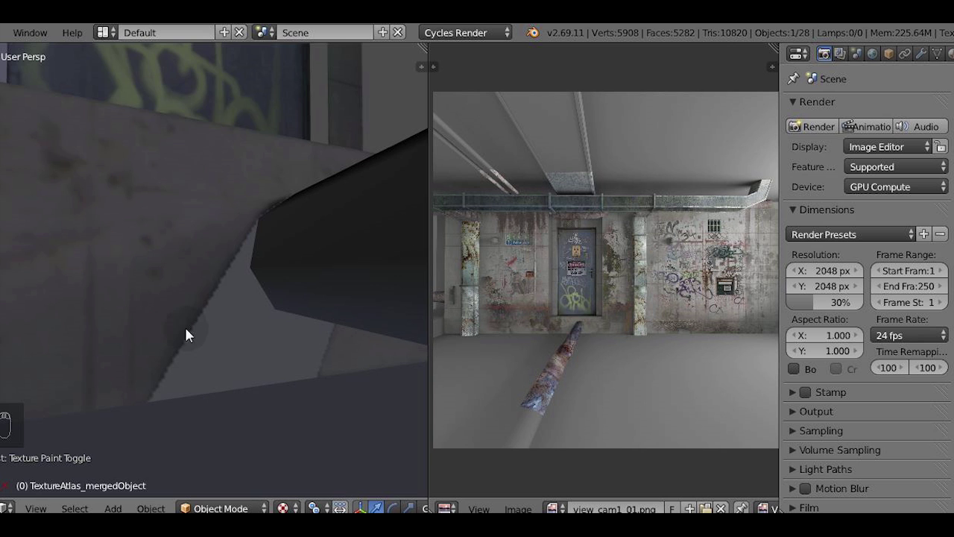
{"action": "middle_click_drag", "start_coordinate": [354, 313], "coordinate": [226, 316]}
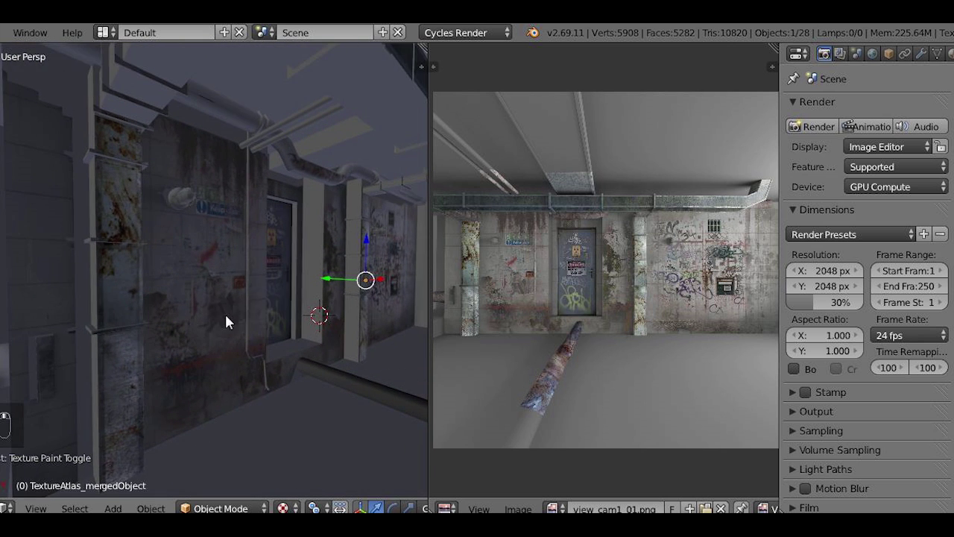
{"action": "middle_click_drag", "start_coordinate": [120, 293], "coordinate": [173, 303]}
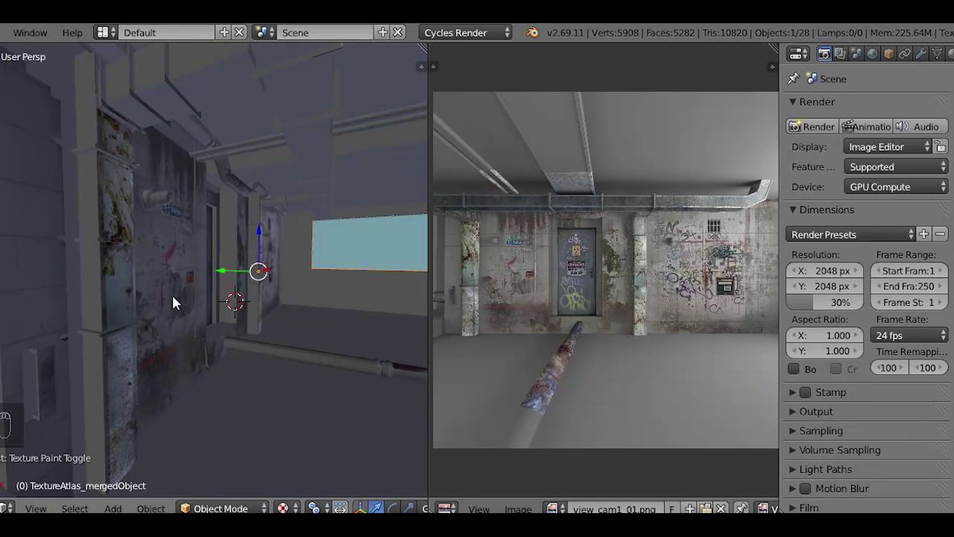
{"action": "scroll", "coordinate": [173, 310], "scroll_direction": "down", "scroll_amount": 3}
Step: Make the camera near the pipe at the side wall the active camera and render its view
{"action": "right_click", "coordinate": [299, 397]}
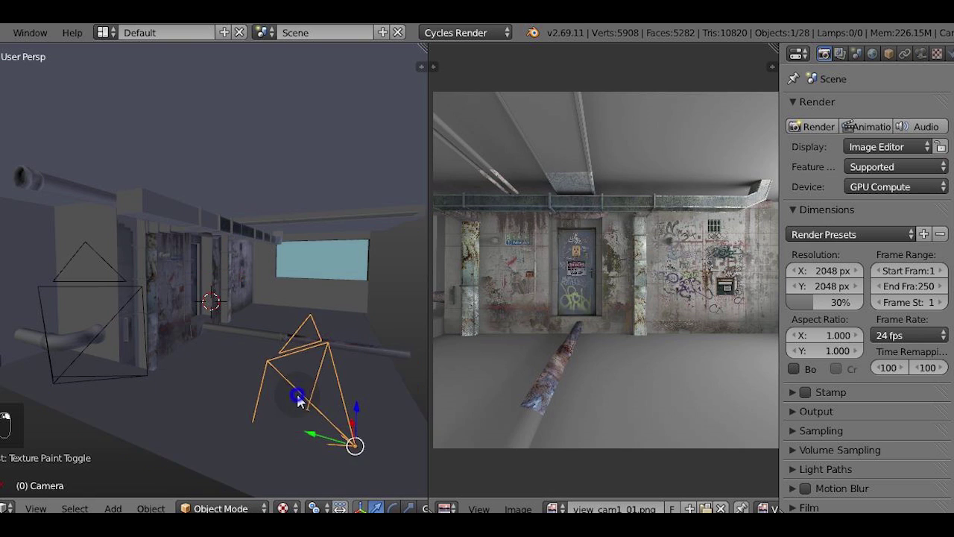
{"action": "right_click", "coordinate": [115, 314]}
{"action": "key", "text": "ctrl+KP_0"}
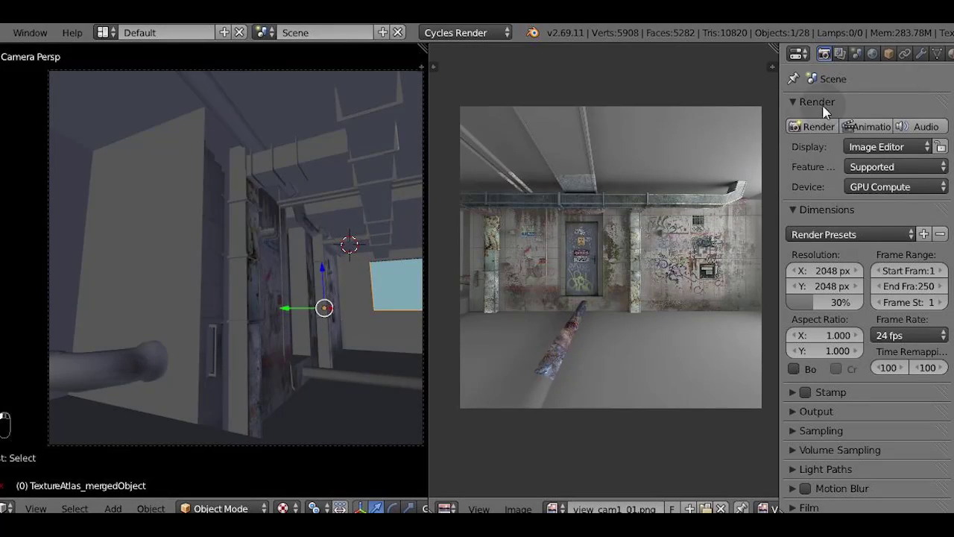
{"action": "left_click", "coordinate": [812, 125]}
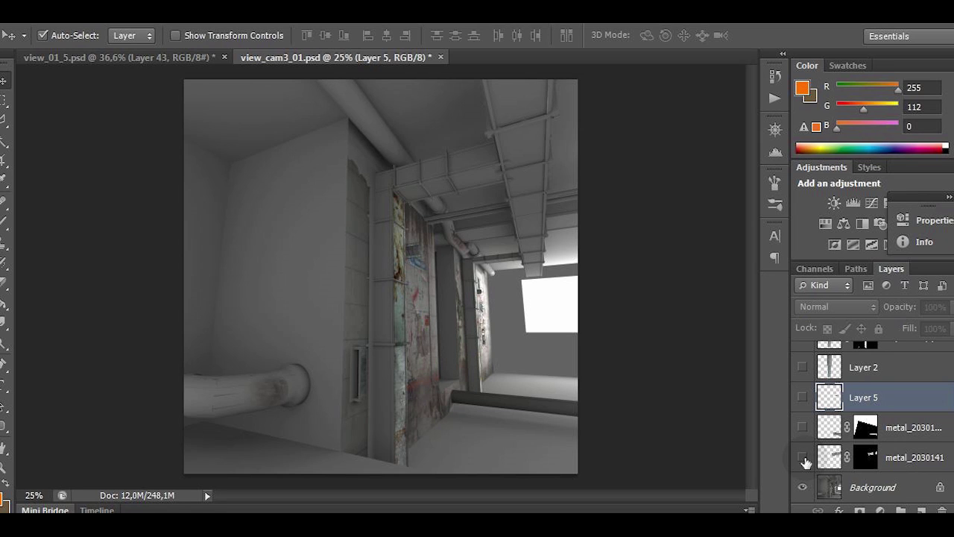
Step: Switch to Photoshop and make the metal, Layer 5, Layer 2 copy and stained wall layers visible in view_cam3_01.psd
{"action": "left_click", "coordinate": [802, 428]}
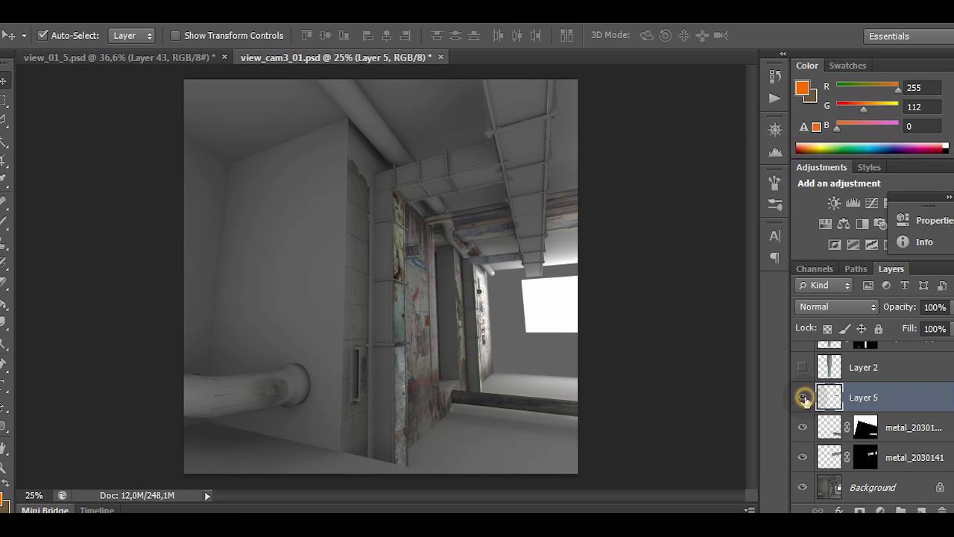
{"action": "scroll", "coordinate": [804, 399], "scroll_direction": "up", "scroll_amount": 1}
{"action": "left_click", "coordinate": [803, 397]}
{"action": "left_click", "coordinate": [803, 397]}
{"action": "scroll", "coordinate": [804, 406], "scroll_direction": "up", "scroll_amount": 1}
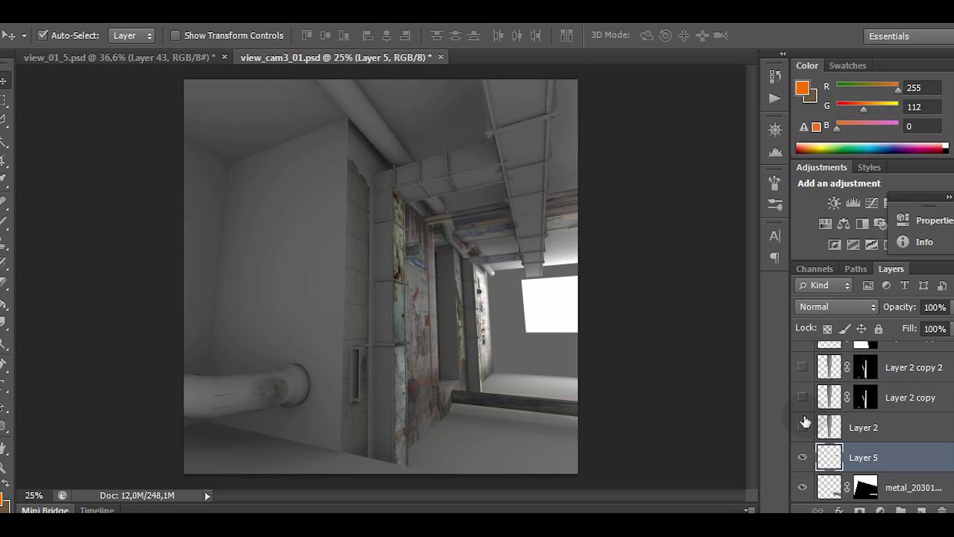
{"action": "left_click_drag", "start_coordinate": [805, 423], "coordinate": [803, 366]}
{"action": "scroll", "coordinate": [805, 403], "scroll_direction": "up", "scroll_amount": 1}
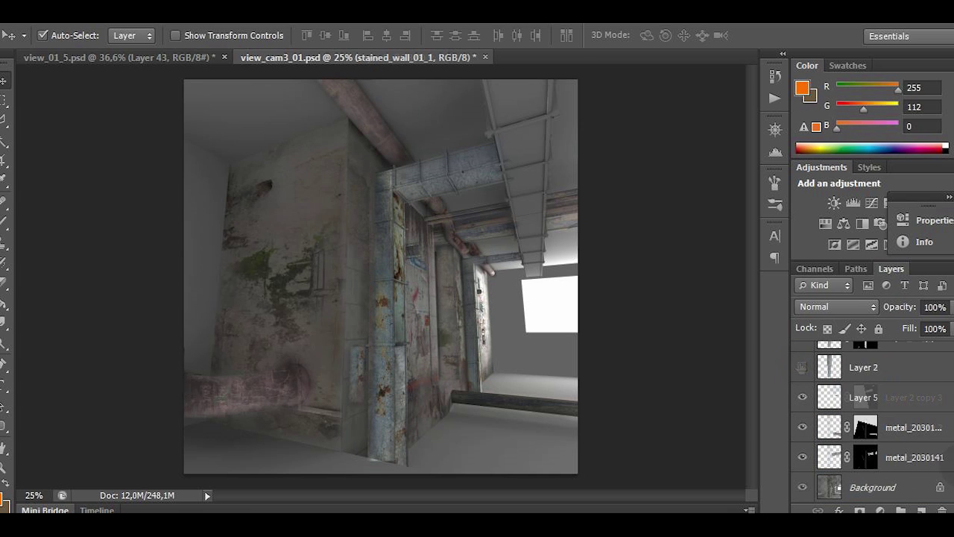
Step: Hide the Background layer and save the transparent composite as view_cam3_01.png
{"action": "left_click", "coordinate": [802, 487]}
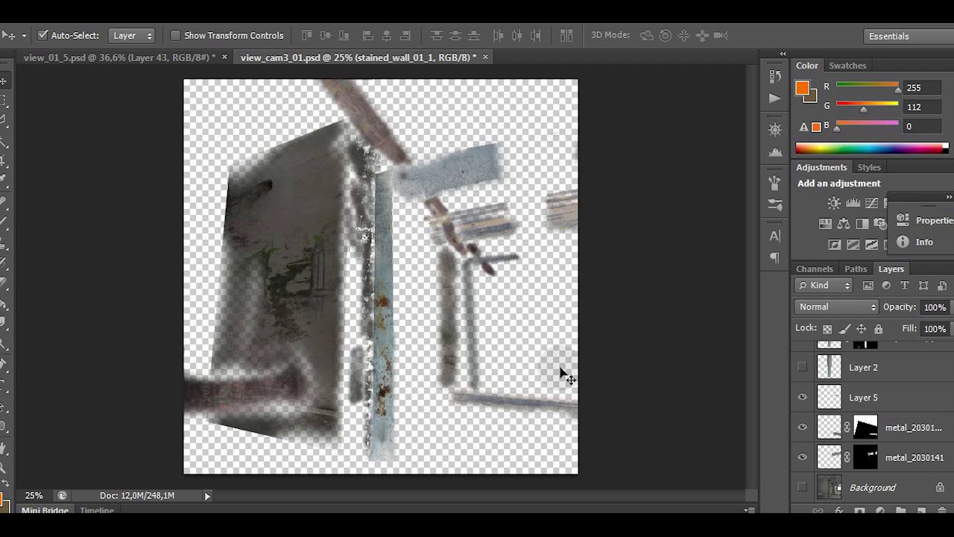
{"action": "key", "text": "ctrl+shift+s"}
{"action": "left_click", "coordinate": [626, 379]}
{"action": "left_click", "coordinate": [637, 304]}
{"action": "left_click", "coordinate": [908, 351]}
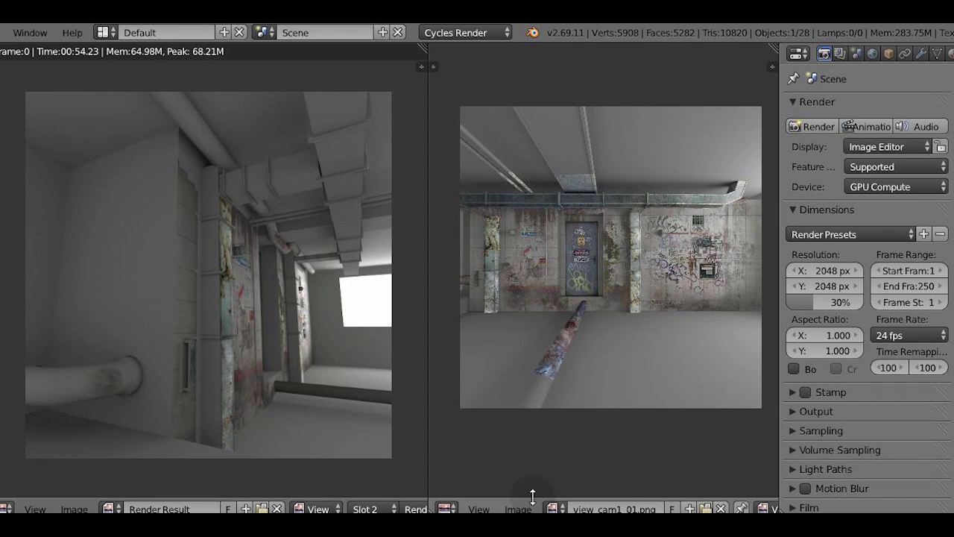
Step: Switch to Blender and load view_cam3_01.png into the image editor
{"action": "left_click", "coordinate": [520, 509]}
{"action": "left_click", "coordinate": [526, 473]}
{"action": "double_click", "coordinate": [295, 235]}
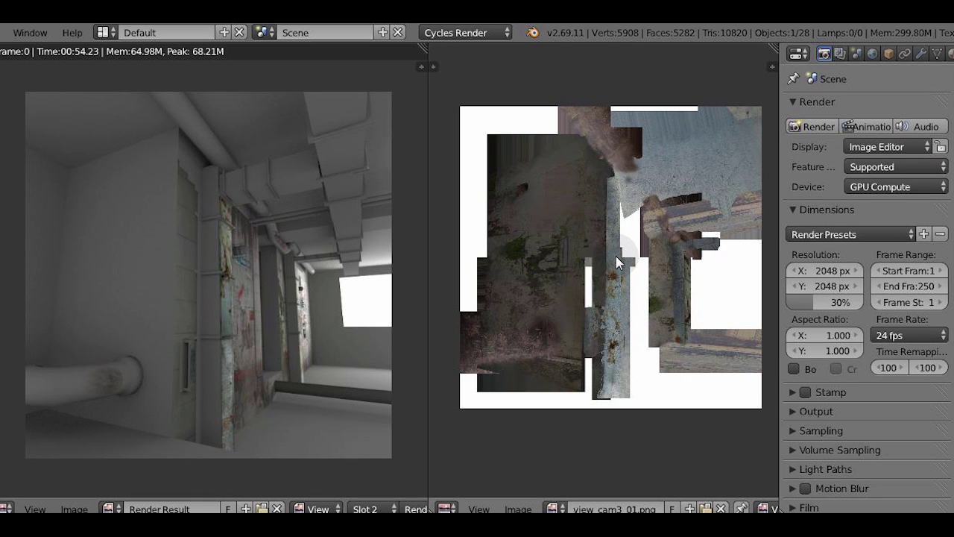
Step: Close the render result and put TextureAtlas_mergedObject into Texture Paint mode
{"action": "key", "text": "Escape"}
{"action": "left_click", "coordinate": [213, 508]}
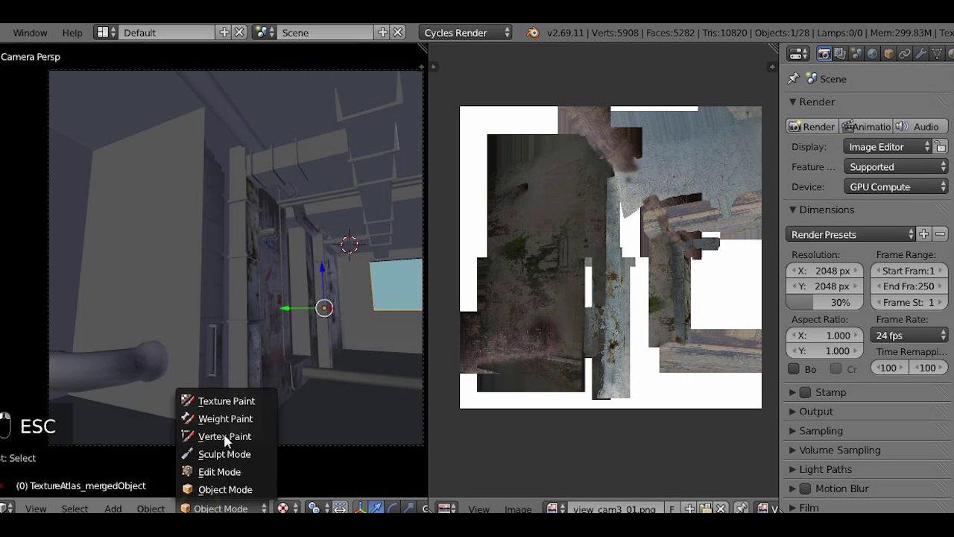
{"action": "left_click", "coordinate": [213, 398]}
Step: Set the Project Paint normal angle to 60 and project the camera image view_cam3_01.png onto the merged object
{"action": "key", "text": "t"}
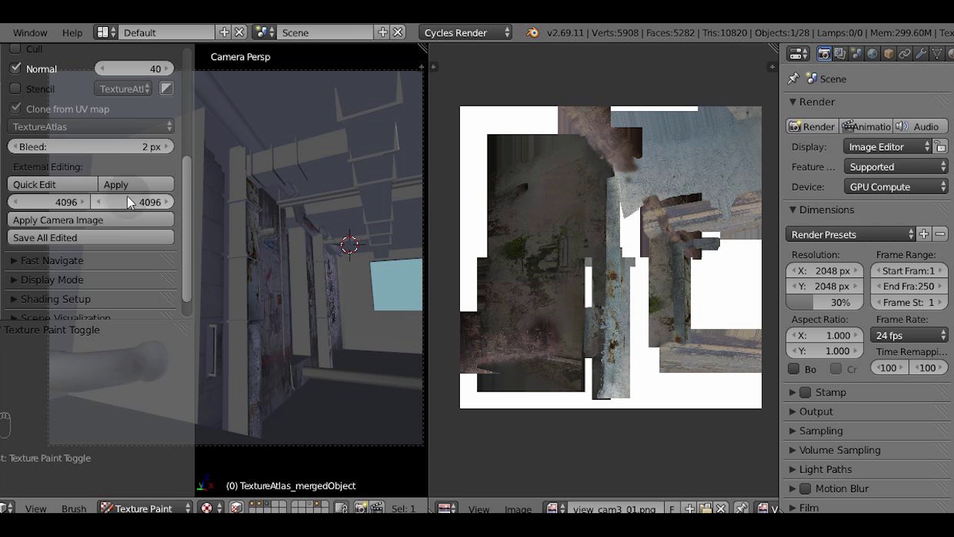
{"action": "left_click", "coordinate": [138, 69]}
{"action": "type", "text": "60"}
{"action": "key", "text": "Return"}
{"action": "left_click", "coordinate": [109, 219]}
{"action": "key", "text": "Return"}
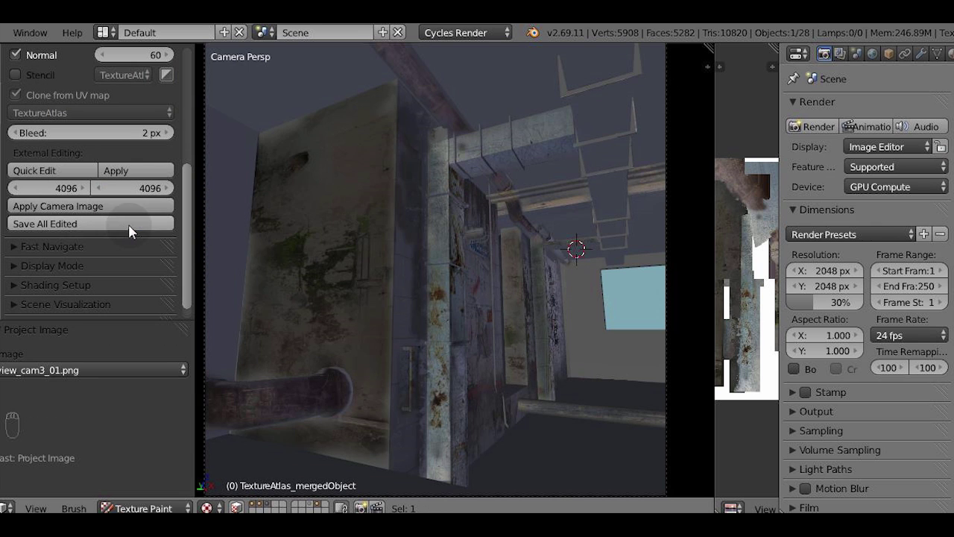